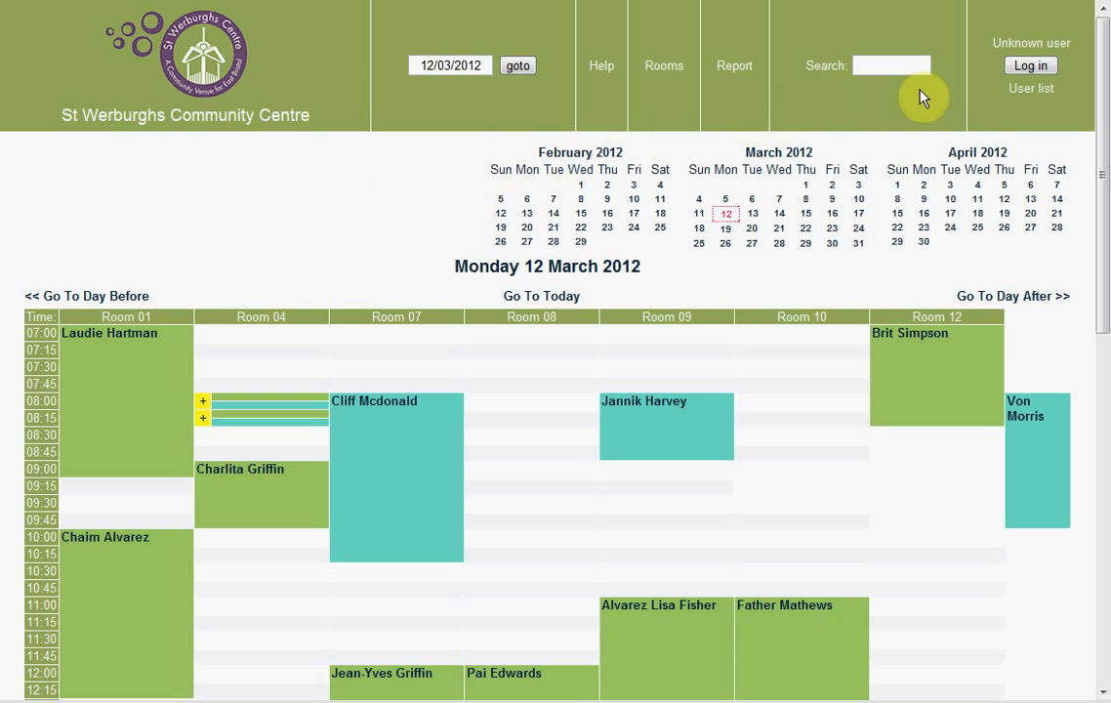
- Log in to MRBS with the account's username and password
{"action": "left_click", "coordinate": [1032, 66]}
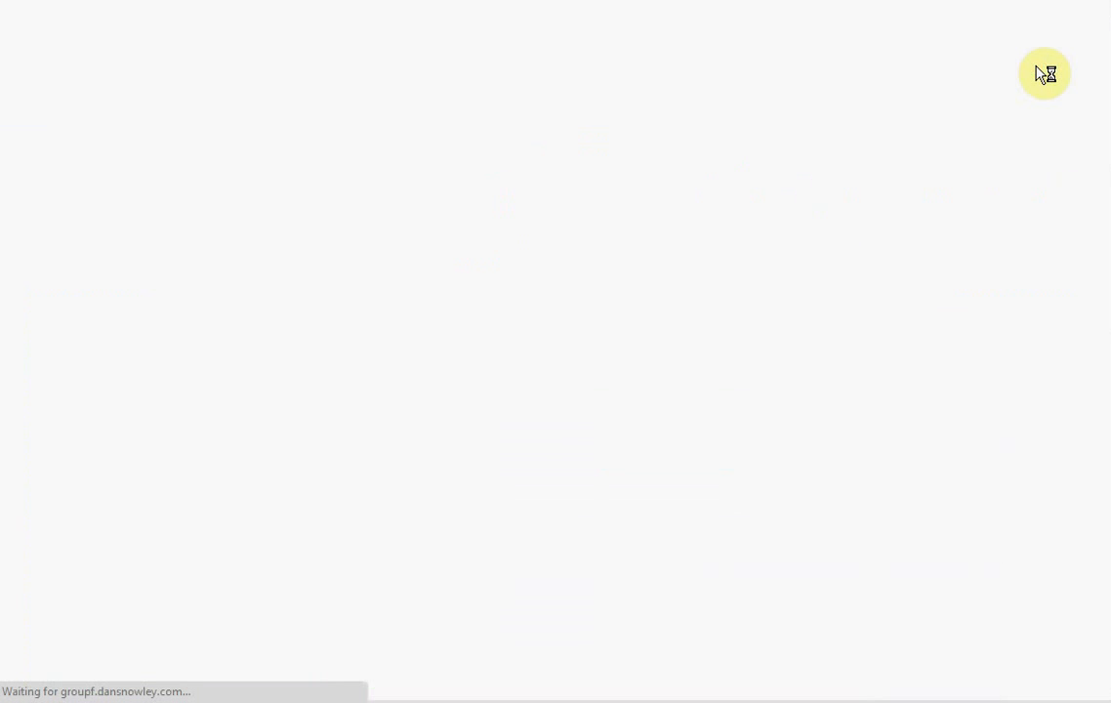
{"action": "left_click", "coordinate": [256, 216]}
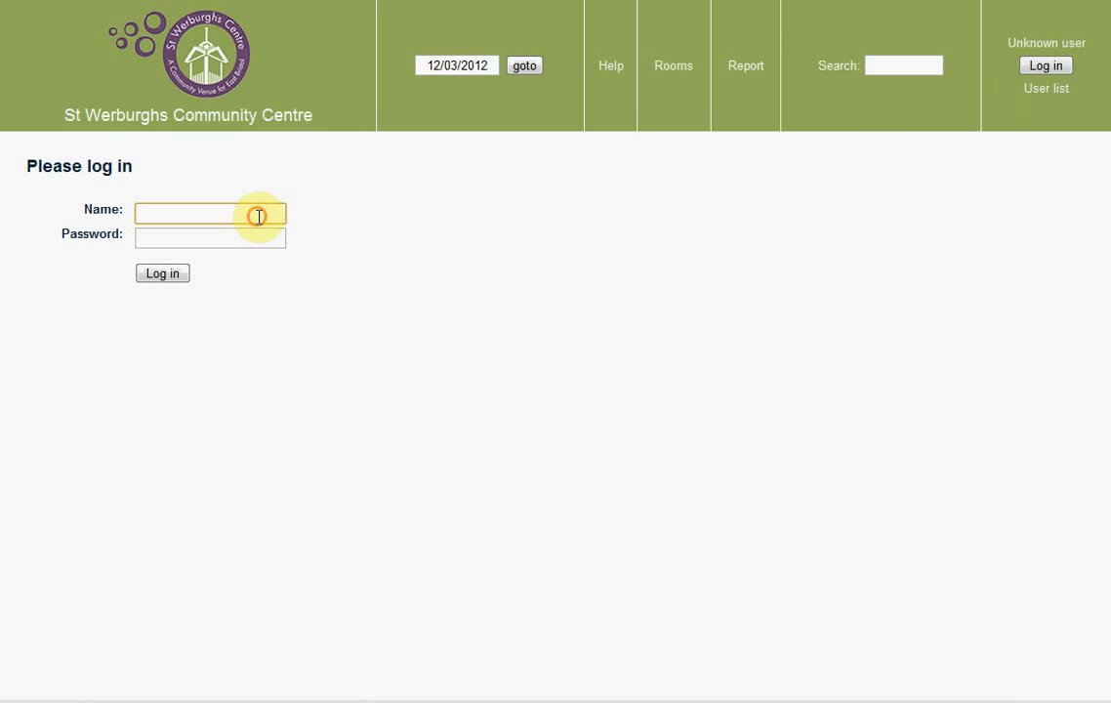
{"action": "type", "text": "user2"}
{"action": "left_click", "coordinate": [254, 234]}
{"action": "type", "text": "user2"}
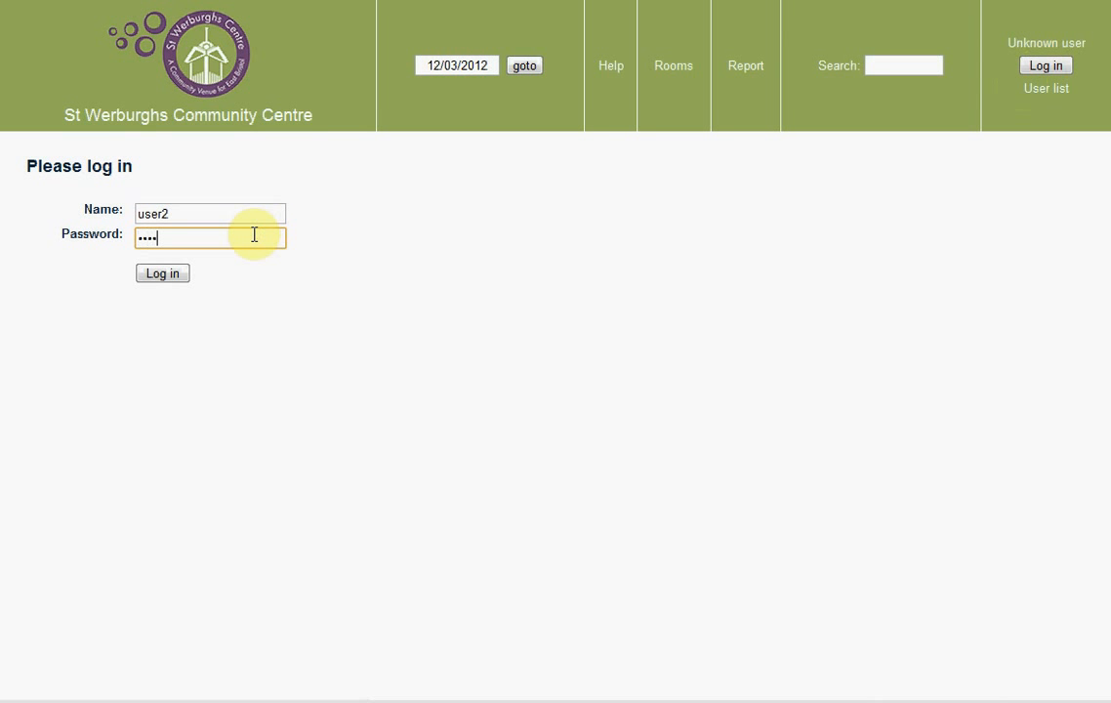
{"action": "left_click", "coordinate": [148, 276]}
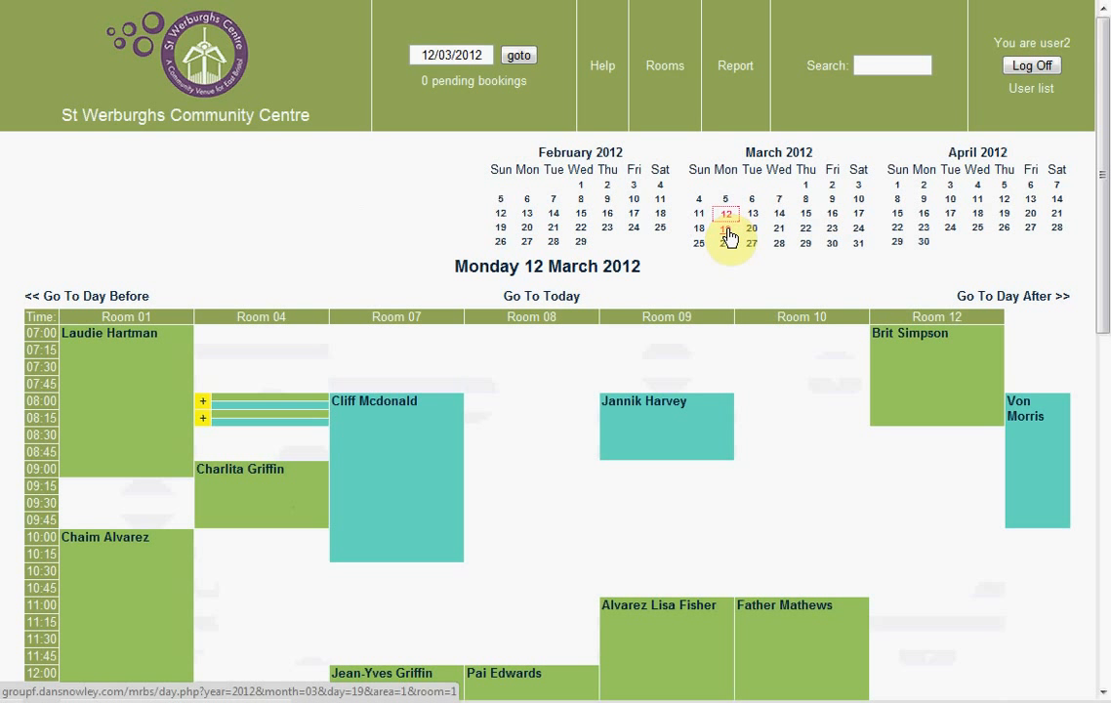
- Show the day view for Monday 19 March 2012 and scroll down the room schedule
{"action": "left_click", "coordinate": [728, 236]}
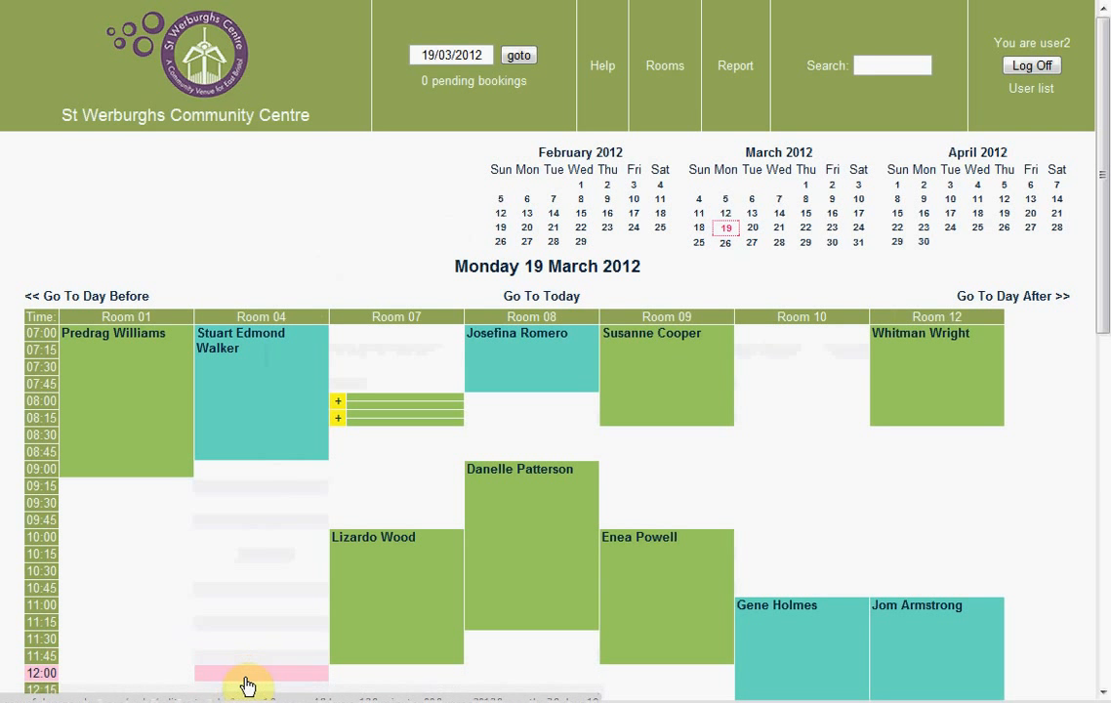
{"action": "scroll", "coordinate": [247, 686], "scroll_direction": "down", "scroll_amount": 3}
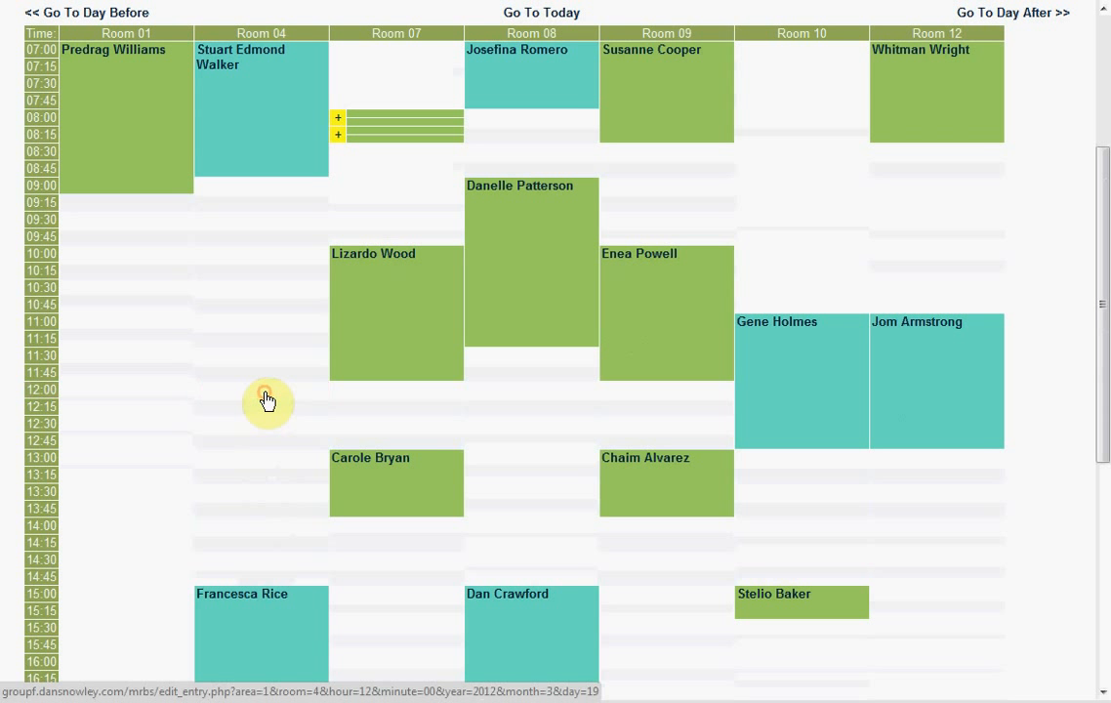
- Start a new Room 04 booking at 12:00 with brief description 'Dance class!'
{"action": "left_click_drag", "start_coordinate": [266, 402], "coordinate": [260, 457]}
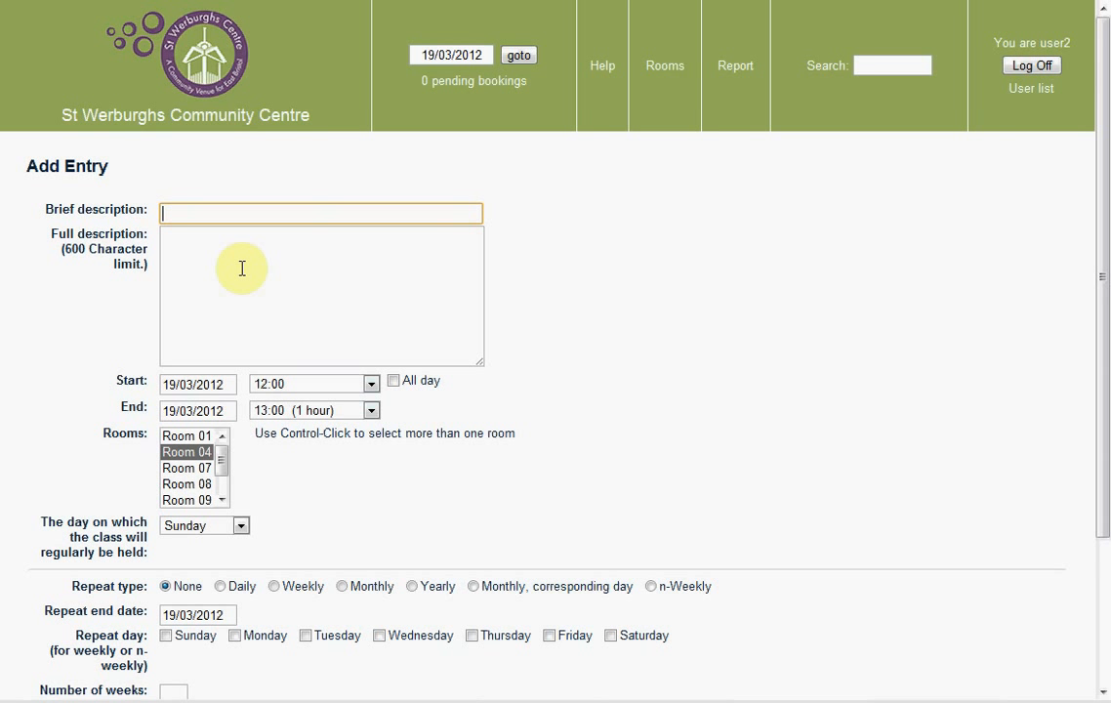
{"action": "left_click", "coordinate": [238, 214]}
{"action": "type", "text": "Dance class!"}
- Enter the full description 'Dance class <br/>' and '£4 per class <br/>' on two lines
{"action": "left_click", "coordinate": [327, 260]}
{"action": "type", "text": "Dance class"}
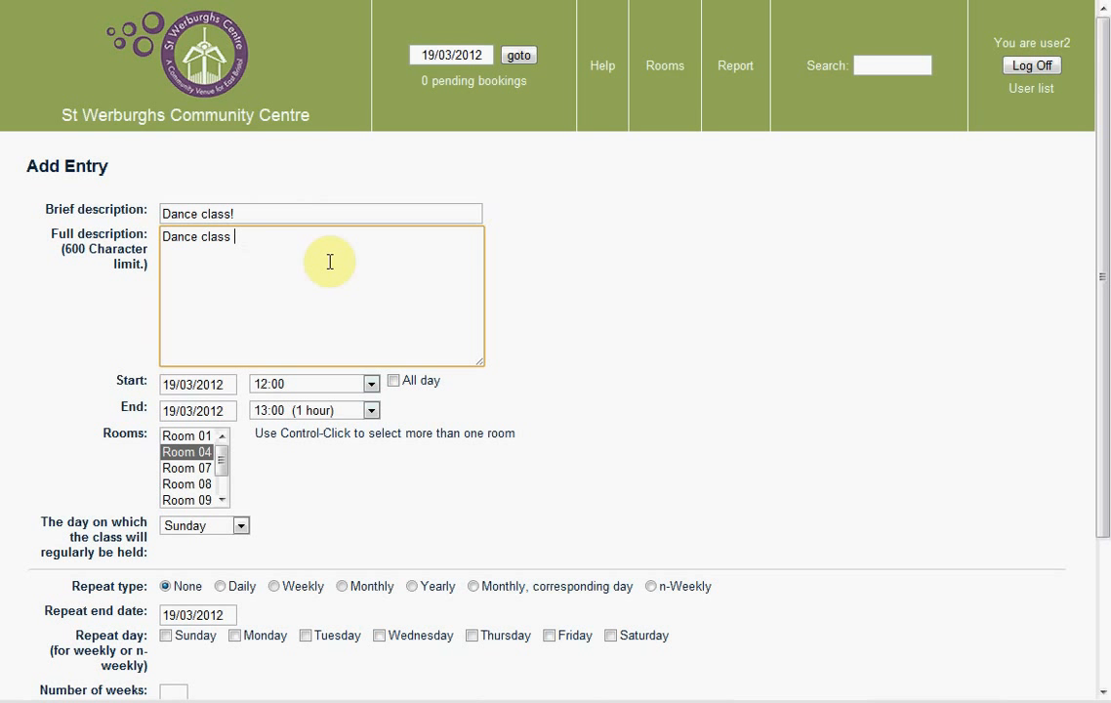
{"action": "type", "text": " <br/>"}
{"action": "left_click_drag", "start_coordinate": [278, 238], "coordinate": [235, 242]}
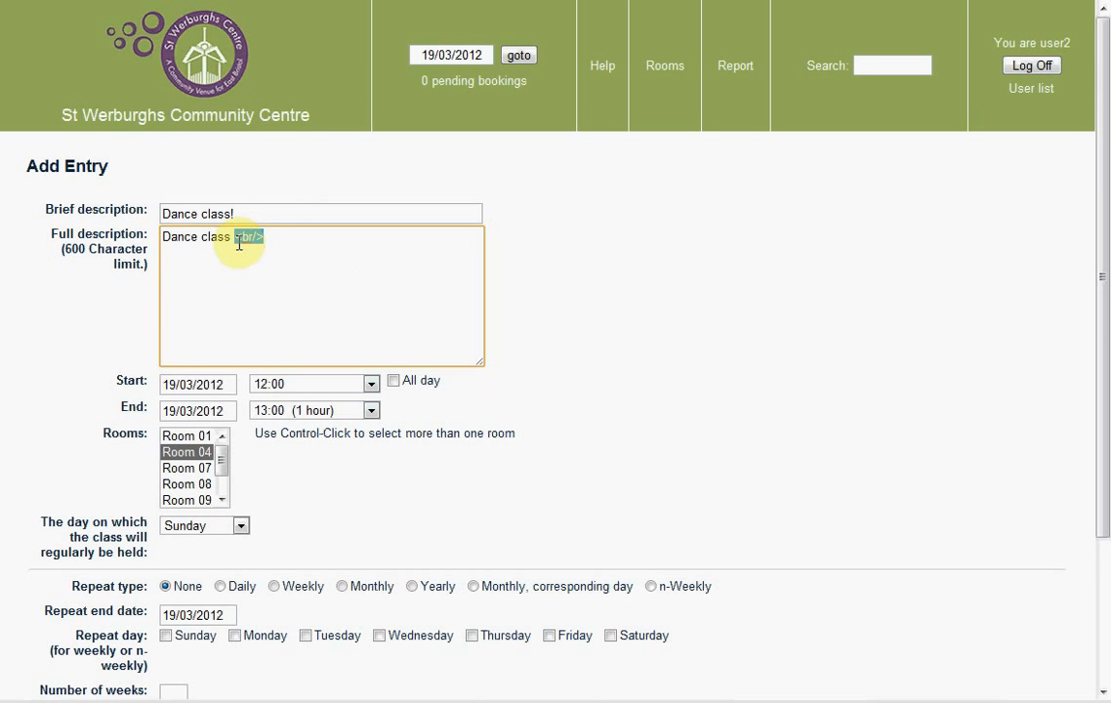
{"action": "left_click", "coordinate": [280, 238]}
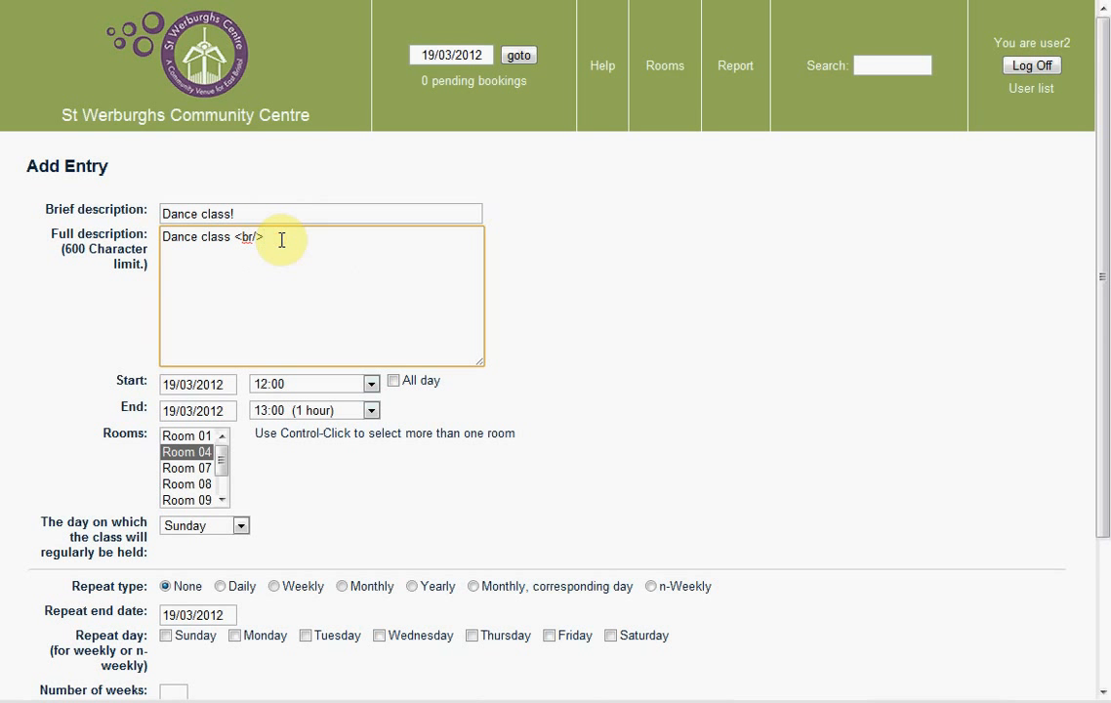
{"action": "key", "text": "Return"}
{"action": "type", "text": "£4 per class <br/>"}
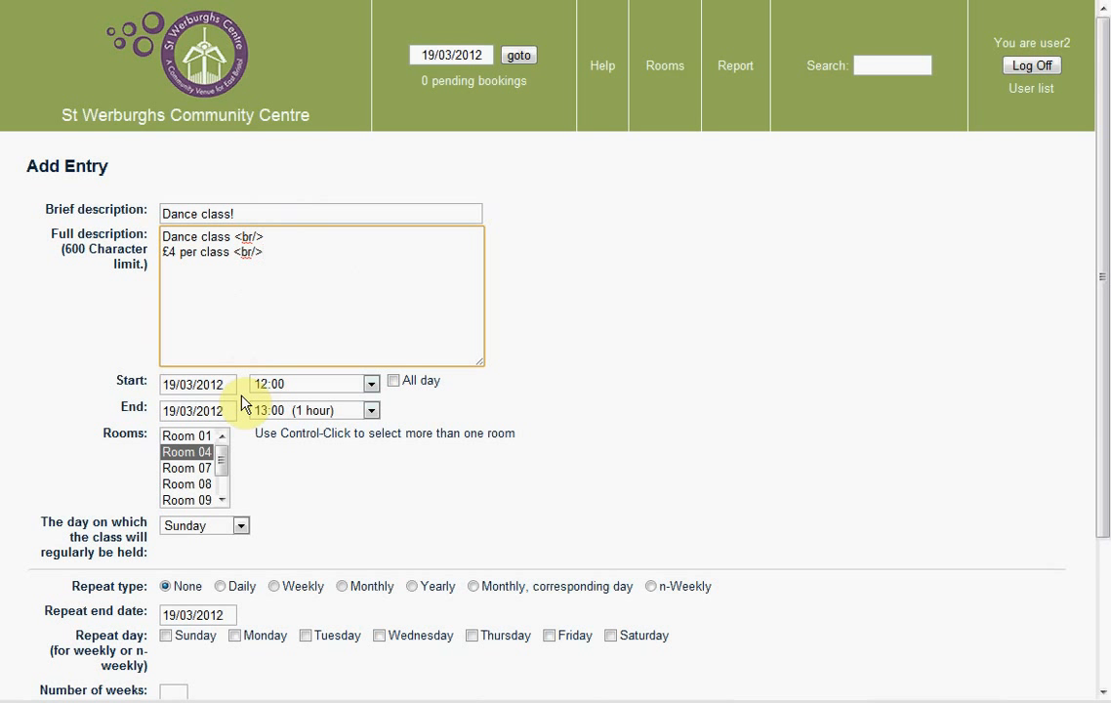
- Keep the 12:00–13:00 time and choose Monday as the class's regular day
{"action": "left_click", "coordinate": [295, 384]}
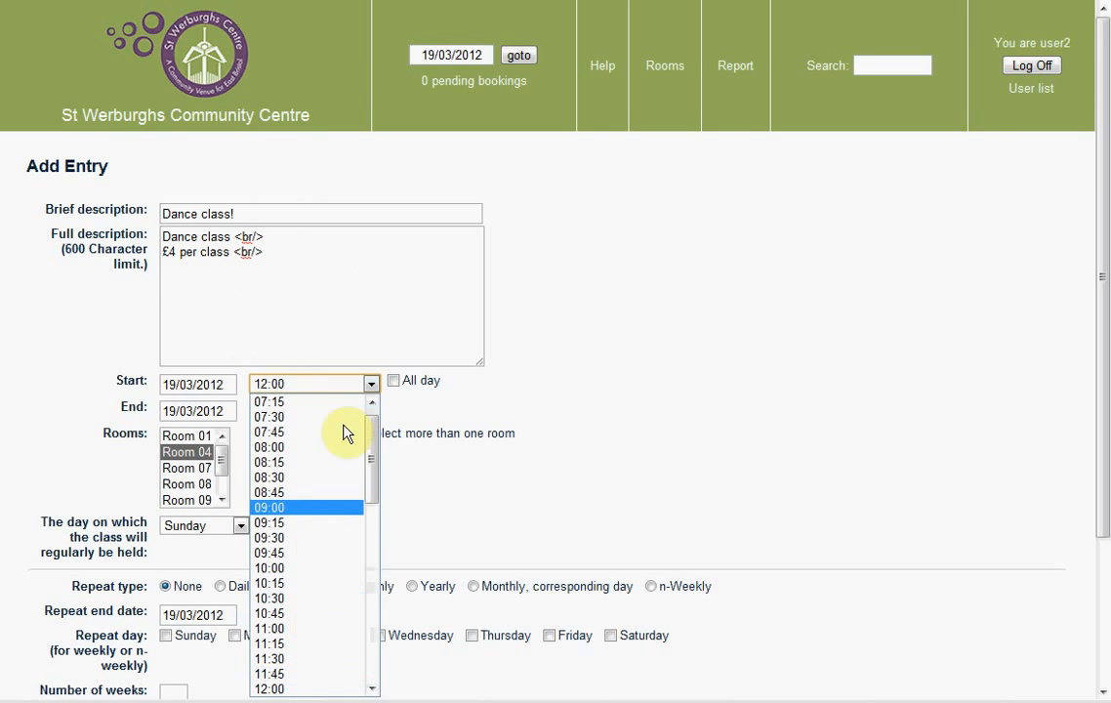
{"action": "left_click", "coordinate": [371, 384]}
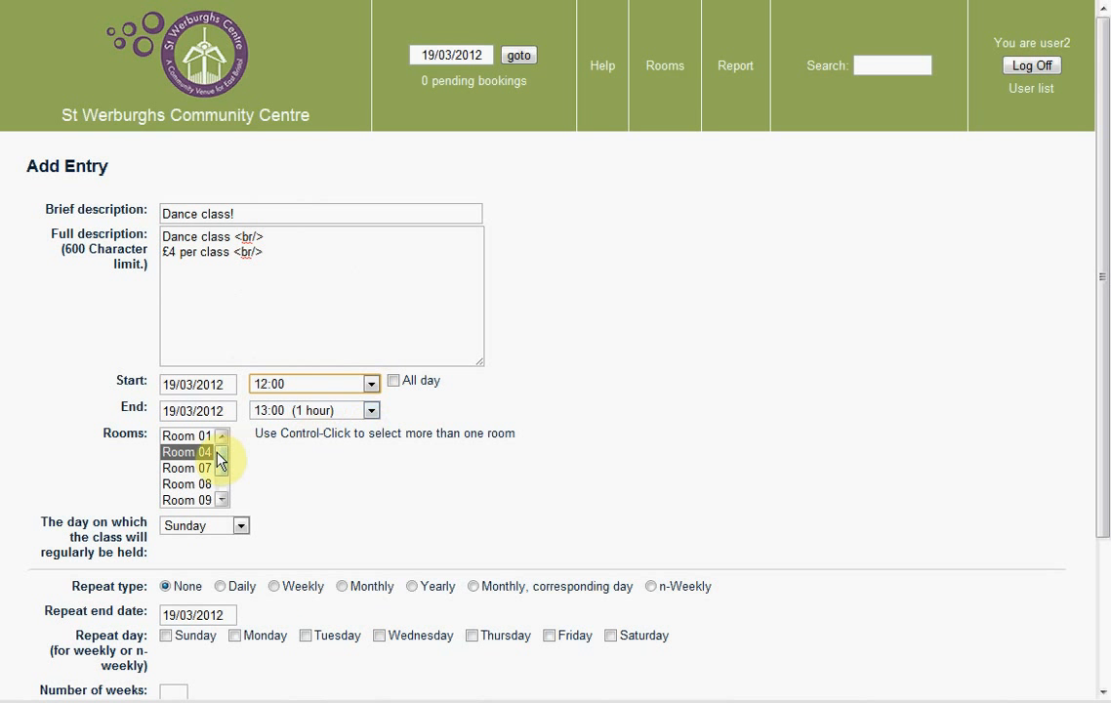
{"action": "mouse_move", "coordinate": [222, 471]}
{"action": "left_mouse_down"}
{"action": "mouse_move", "coordinate": [222, 486]}
{"action": "mouse_move", "coordinate": [220, 463]}
{"action": "left_mouse_up"}
{"action": "left_click", "coordinate": [285, 491]}
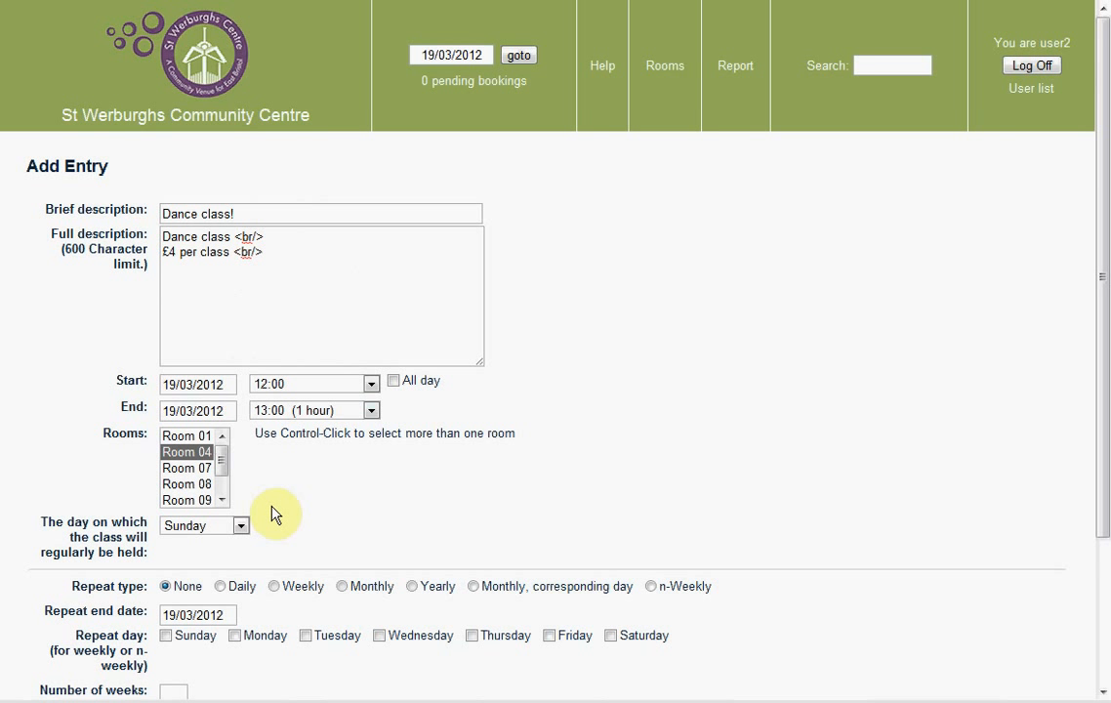
{"action": "left_click", "coordinate": [241, 525]}
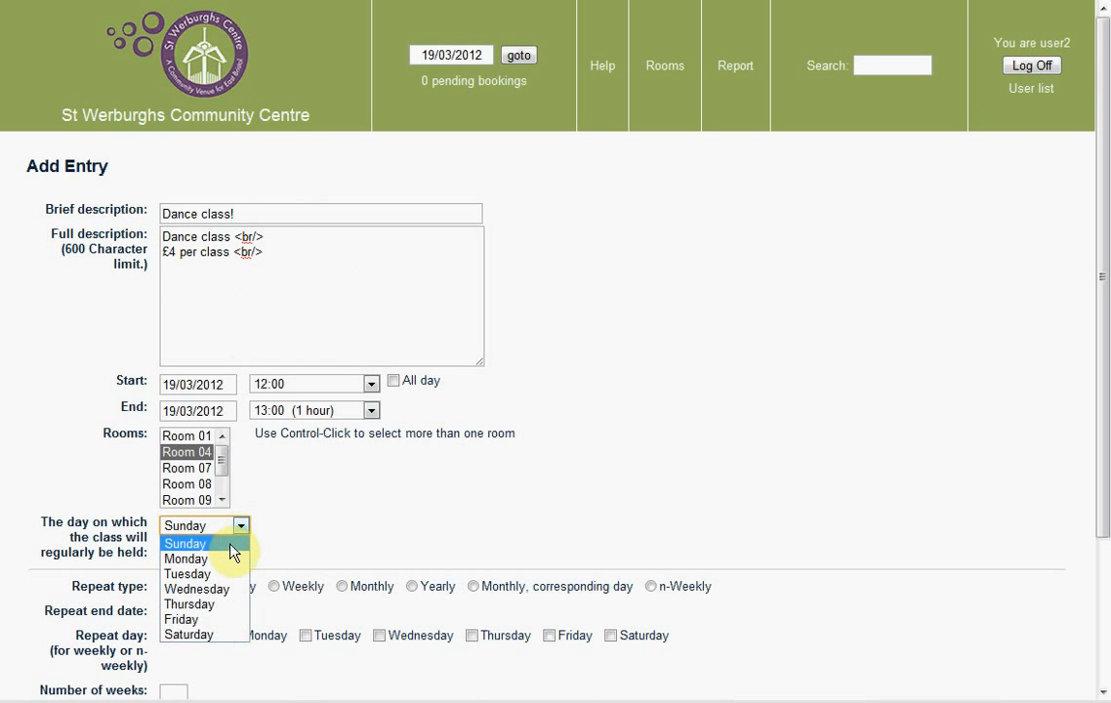
{"action": "left_click", "coordinate": [222, 559]}
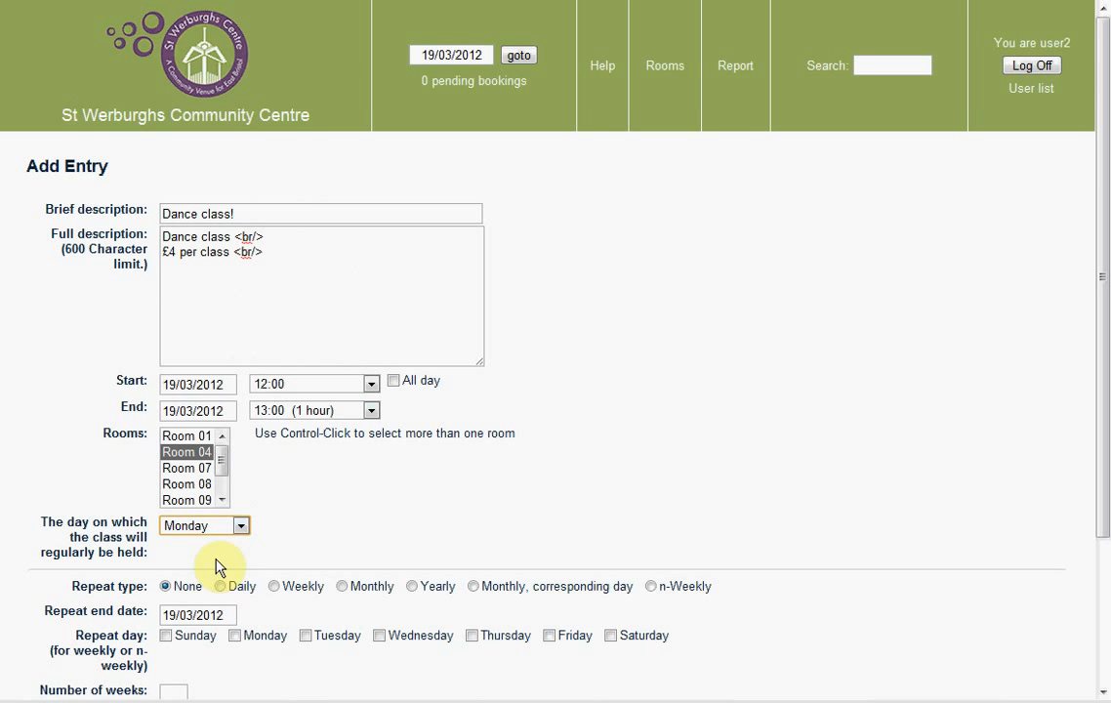
{"action": "left_click_drag", "start_coordinate": [1102, 390], "coordinate": [1105, 571]}
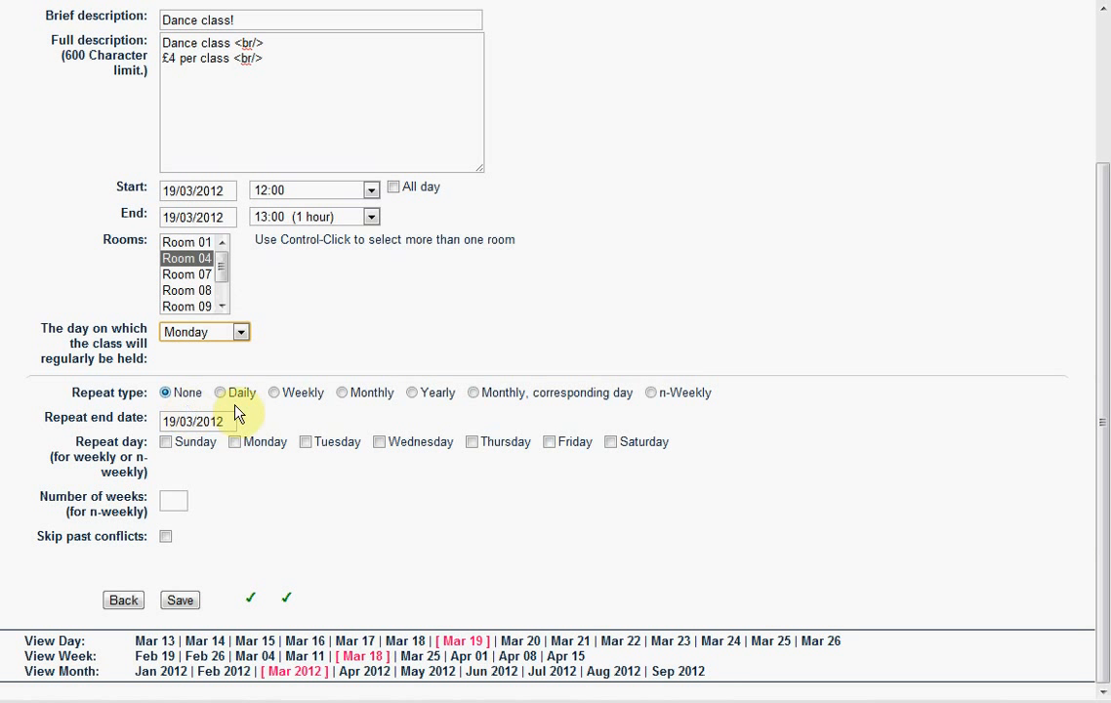
- Try the n-Weekly and Monthly repeat types, then settle on Weekly
{"action": "left_click", "coordinate": [307, 404]}
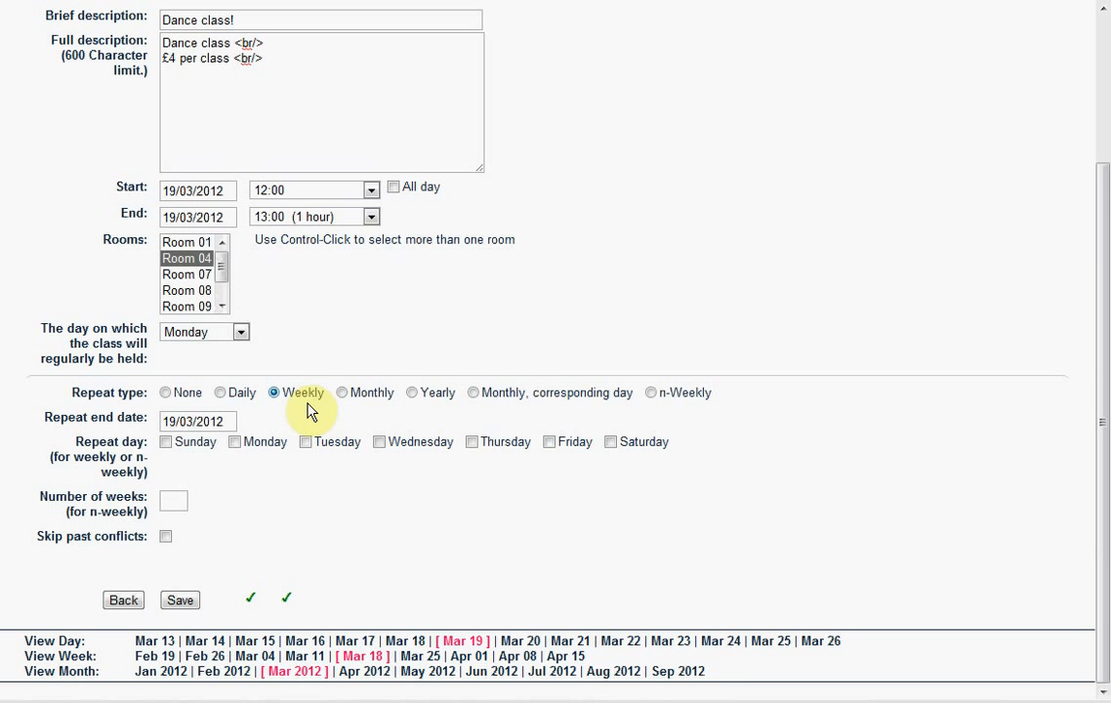
{"action": "left_click", "coordinate": [662, 406]}
{"action": "left_click", "coordinate": [165, 503]}
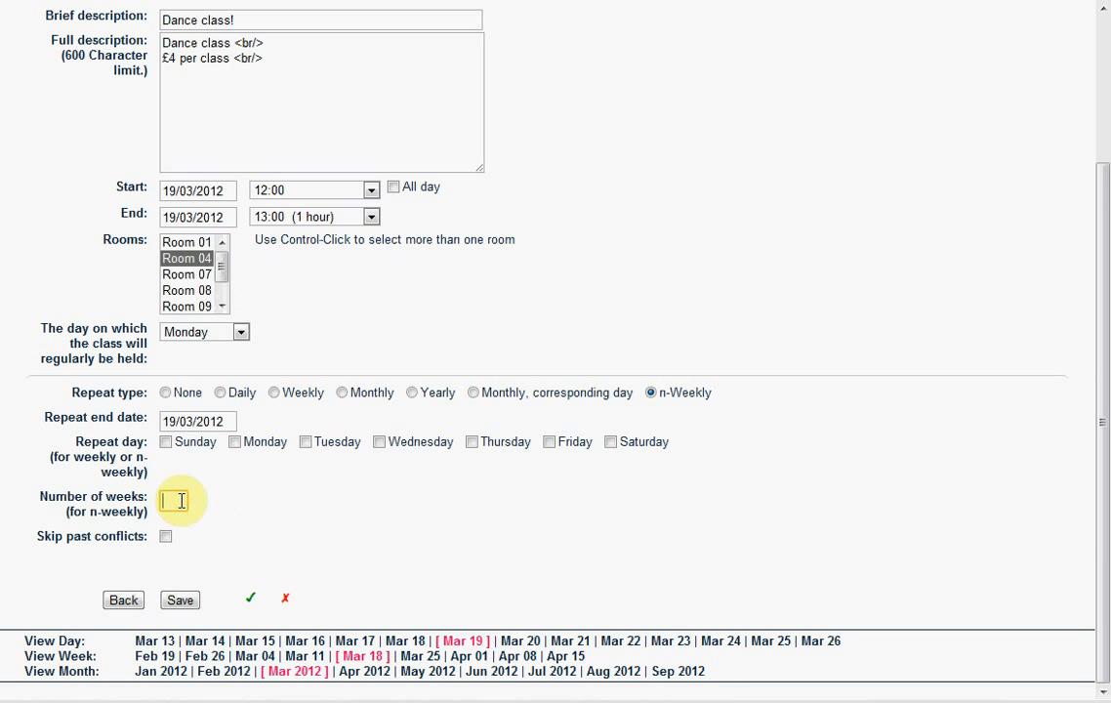
{"action": "type", "text": "3"}
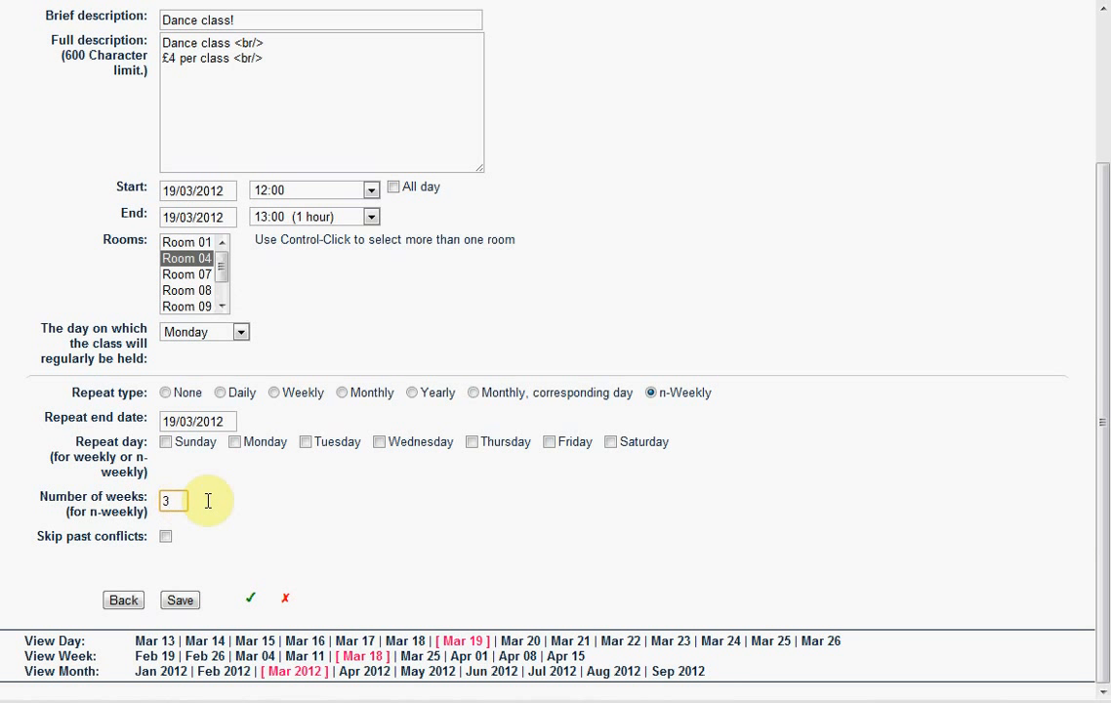
{"action": "left_click", "coordinate": [168, 500]}
{"action": "key", "text": "BackSpace"}
{"action": "left_click", "coordinate": [543, 398]}
{"action": "left_click", "coordinate": [343, 393]}
{"action": "left_click", "coordinate": [277, 396]}
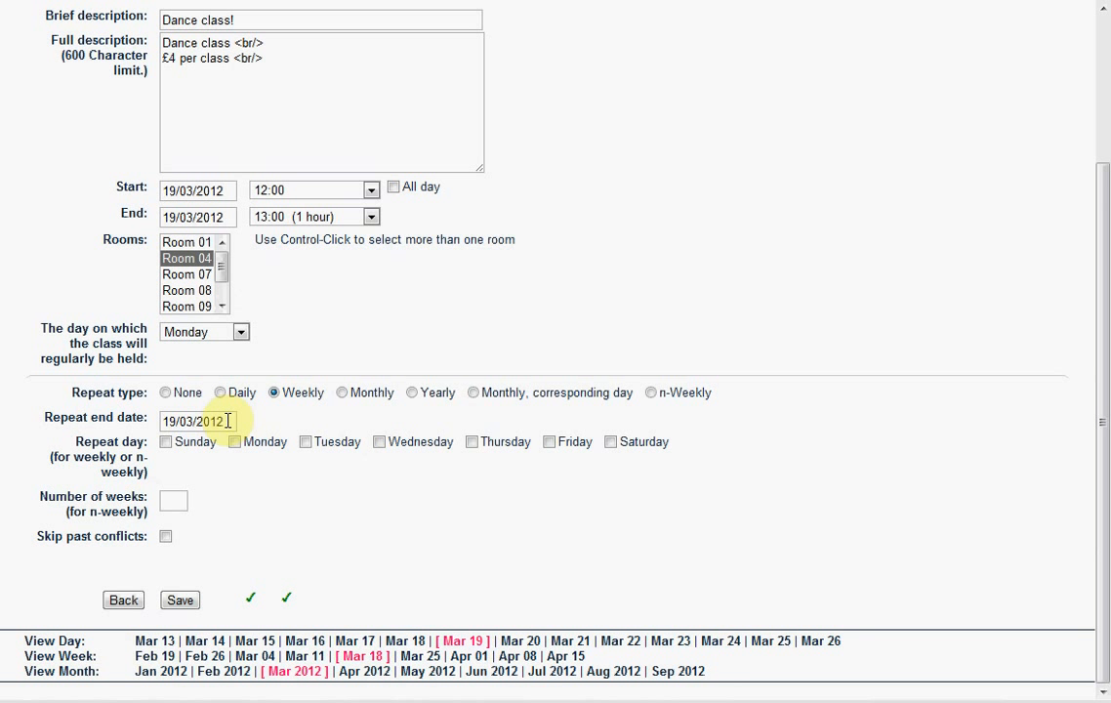
- Set the repeat end date to 23/05/2016 in the date picker
{"action": "left_click", "coordinate": [227, 421]}
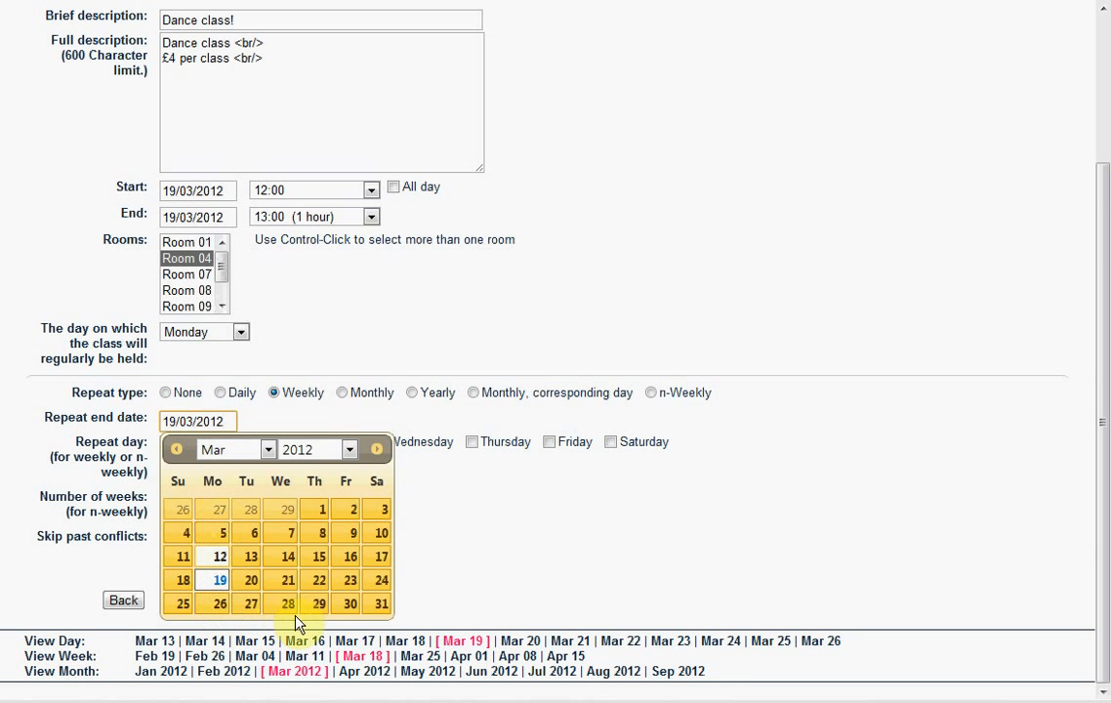
{"action": "left_click", "coordinate": [378, 450]}
{"action": "left_click", "coordinate": [379, 450]}
{"action": "left_click", "coordinate": [379, 450]}
{"action": "left_click", "coordinate": [379, 450]}
{"action": "left_click", "coordinate": [379, 450]}
{"action": "left_click", "coordinate": [379, 450]}
{"action": "left_click", "coordinate": [379, 451]}
{"action": "left_click", "coordinate": [379, 450]}
{"action": "left_click", "coordinate": [378, 450]}
{"action": "left_click", "coordinate": [379, 450]}
{"action": "left_click", "coordinate": [379, 450]}
{"action": "left_click", "coordinate": [379, 451]}
{"action": "left_click", "coordinate": [379, 450]}
{"action": "left_click", "coordinate": [379, 450]}
{"action": "left_click", "coordinate": [379, 450]}
{"action": "left_click", "coordinate": [379, 450]}
{"action": "left_click", "coordinate": [379, 451]}
{"action": "left_click", "coordinate": [378, 451]}
{"action": "left_click", "coordinate": [379, 450]}
{"action": "left_click", "coordinate": [379, 451]}
{"action": "left_click", "coordinate": [379, 450]}
{"action": "left_click", "coordinate": [379, 450]}
{"action": "left_click", "coordinate": [379, 450]}
{"action": "left_click", "coordinate": [379, 450]}
{"action": "left_click", "coordinate": [379, 450]}
{"action": "left_click", "coordinate": [379, 450]}
{"action": "left_click", "coordinate": [379, 450]}
{"action": "left_click", "coordinate": [379, 450]}
{"action": "left_click", "coordinate": [379, 450]}
{"action": "left_click", "coordinate": [379, 450]}
{"action": "left_click", "coordinate": [379, 451]}
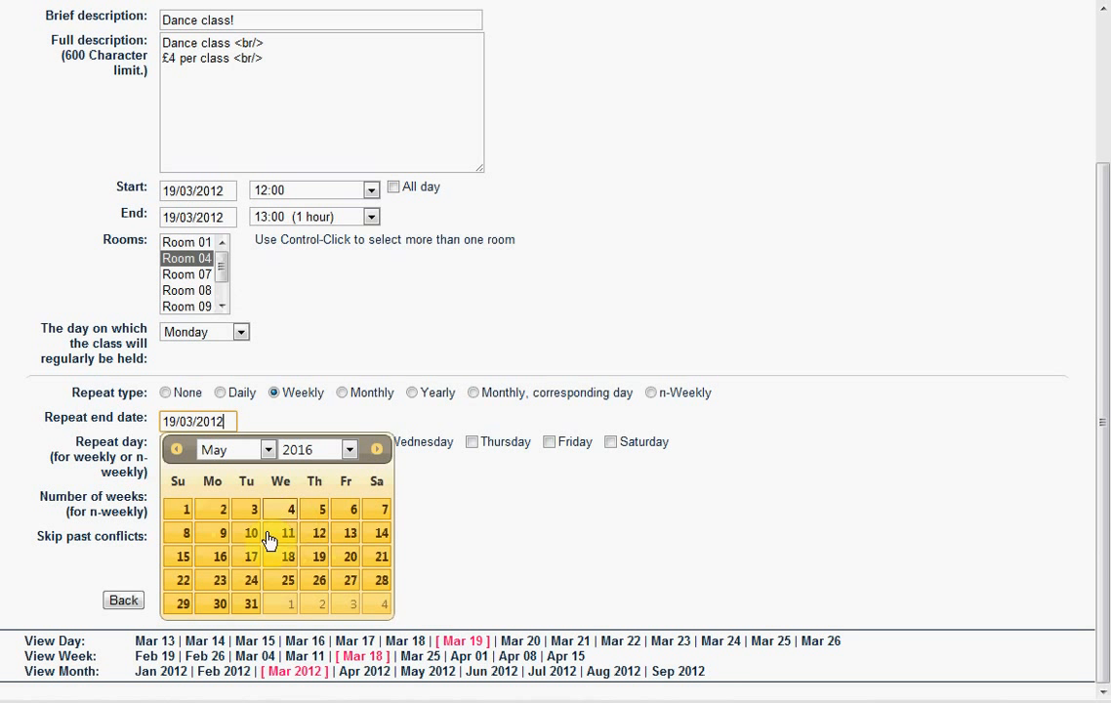
{"action": "left_click", "coordinate": [220, 586]}
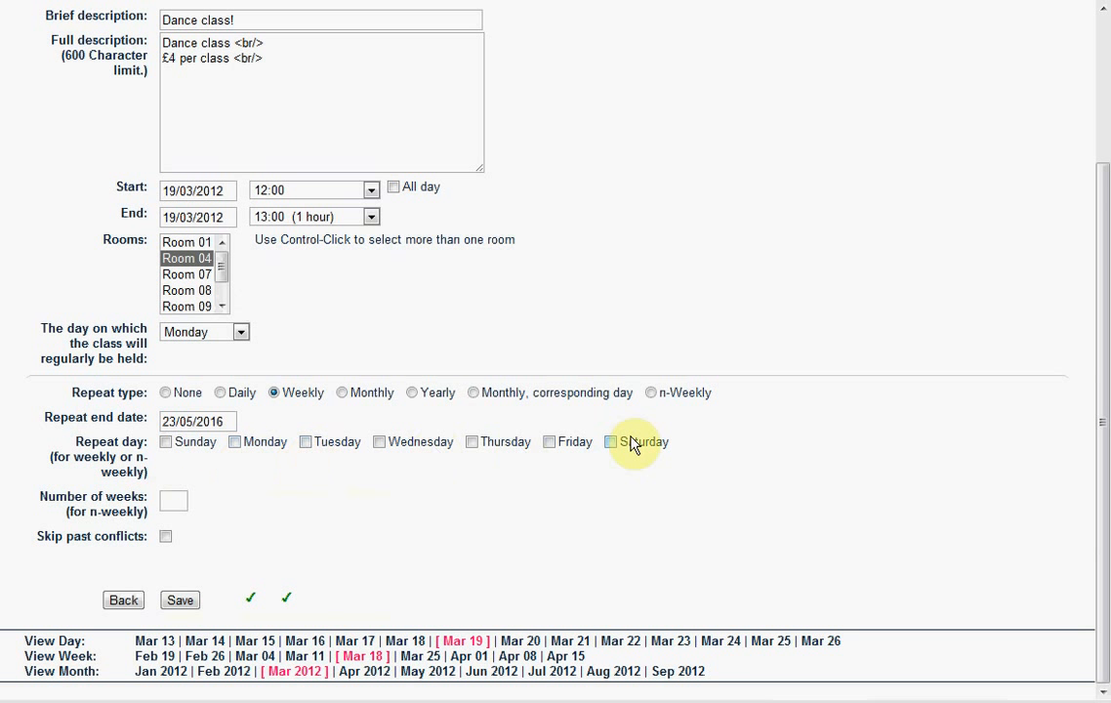
- Tick Monday as the repeat day and save the Dance class! booking
{"action": "left_click", "coordinate": [239, 448]}
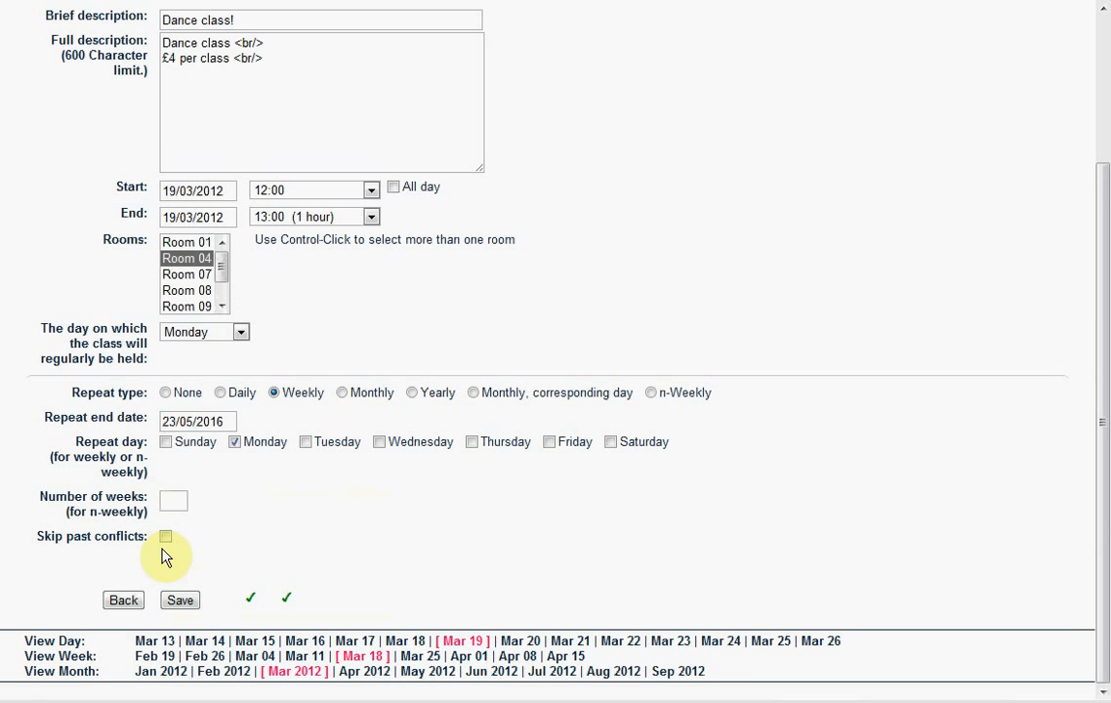
{"action": "left_click", "coordinate": [177, 602]}
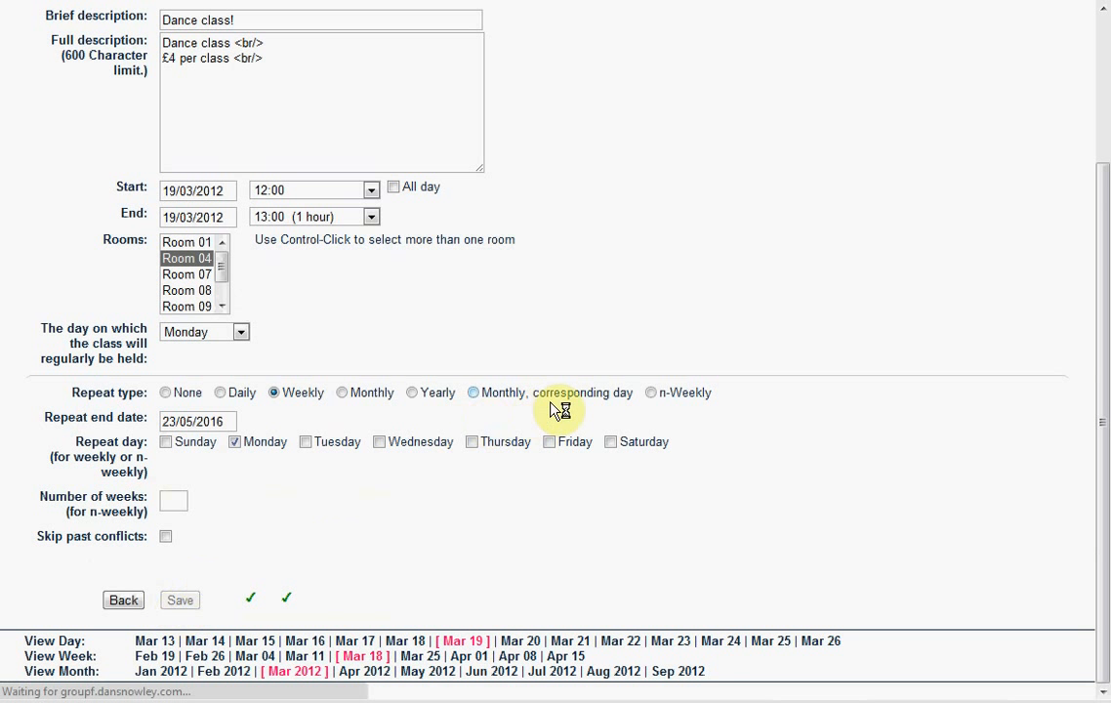
- Scroll the 19 March 2012 day view down to the 12:00 Dance class! booking
{"action": "scroll", "coordinate": [266, 479], "scroll_direction": "down", "scroll_amount": 5}
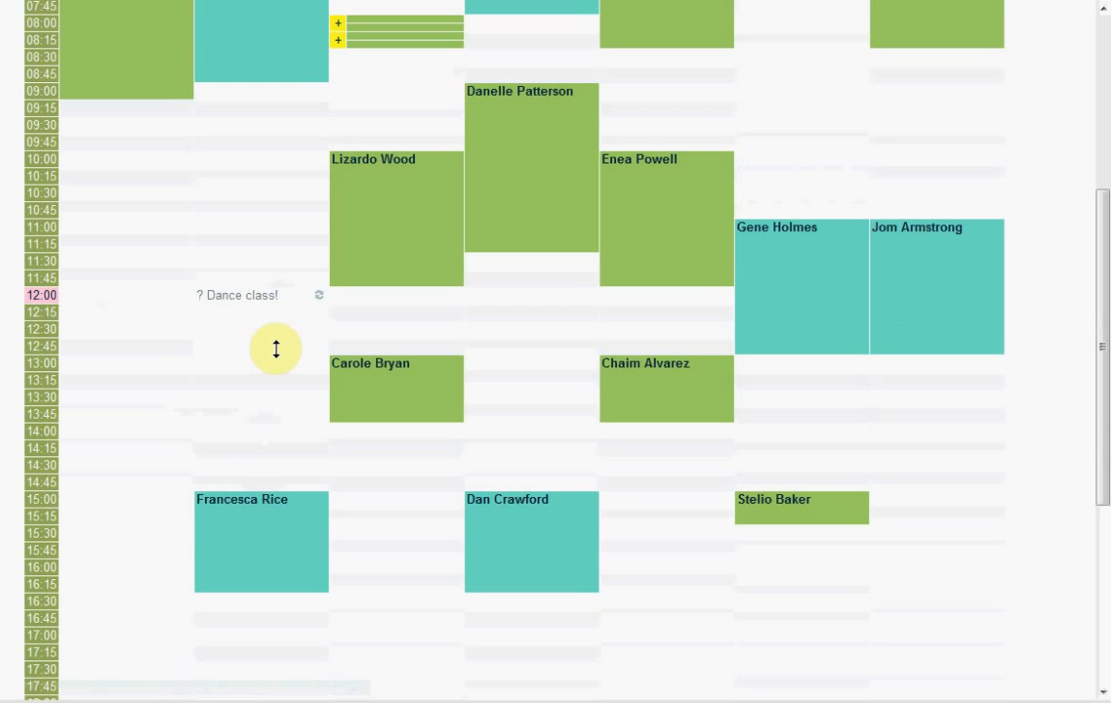
- Open the Room 04 12:00 'Dance class!' entry to view its booking details
{"action": "left_click", "coordinate": [262, 304]}
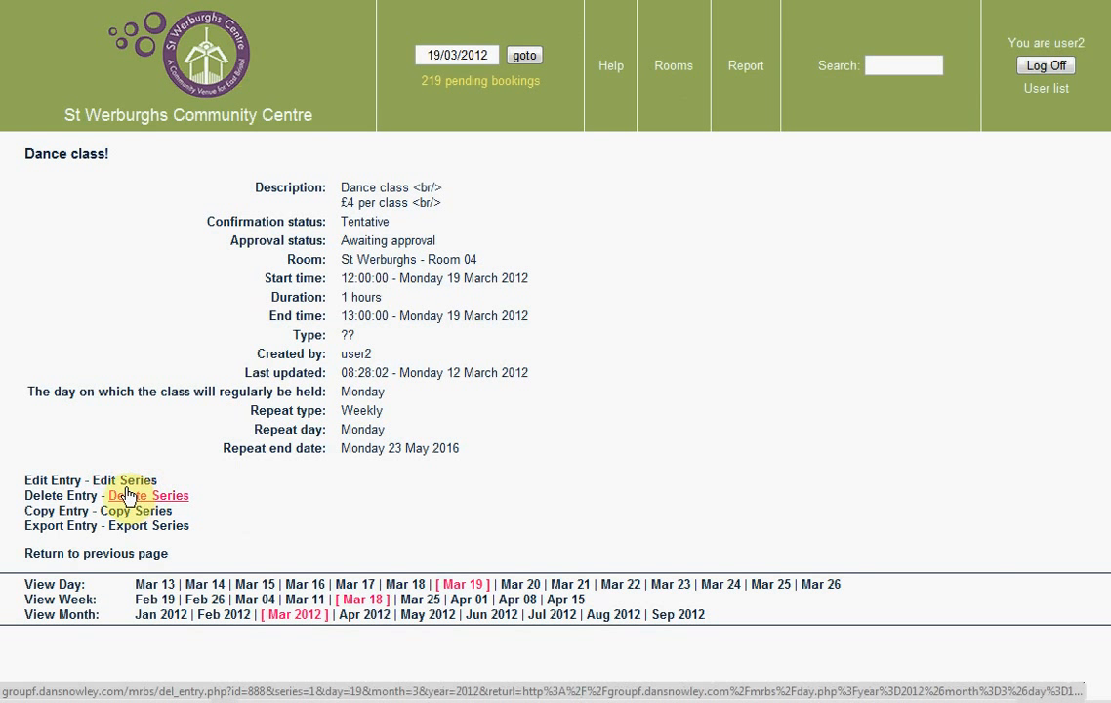
- Edit the entry and add a contact e-mail address on a new full-description line
{"action": "left_click", "coordinate": [71, 481]}
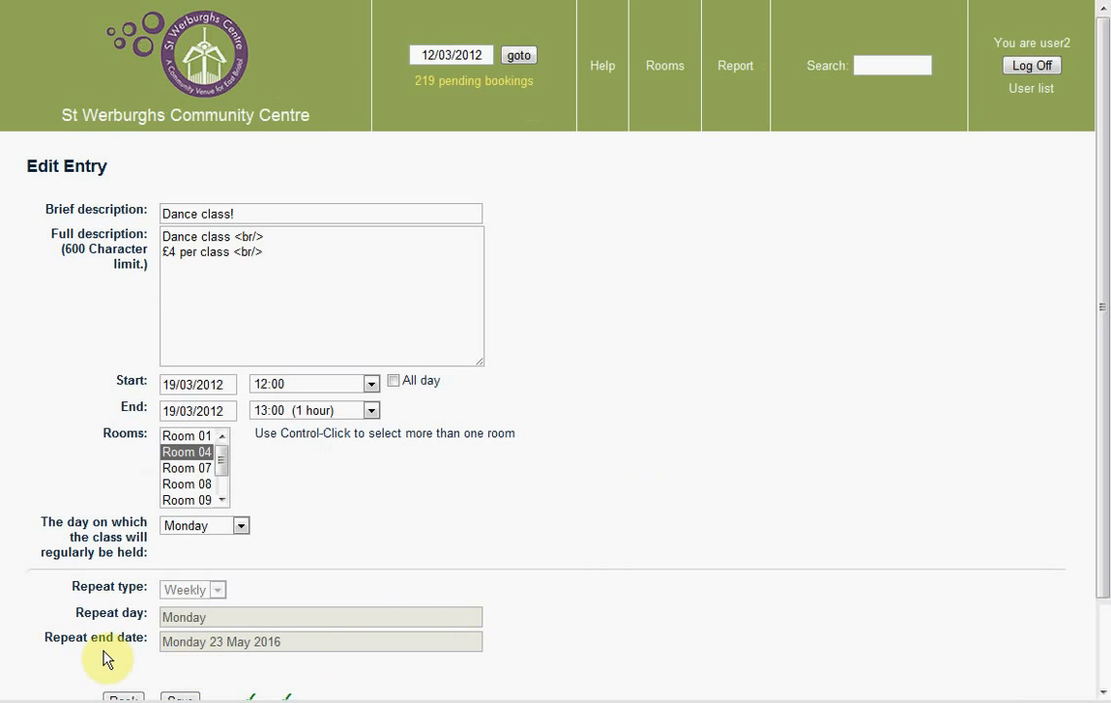
{"action": "left_click", "coordinate": [194, 288]}
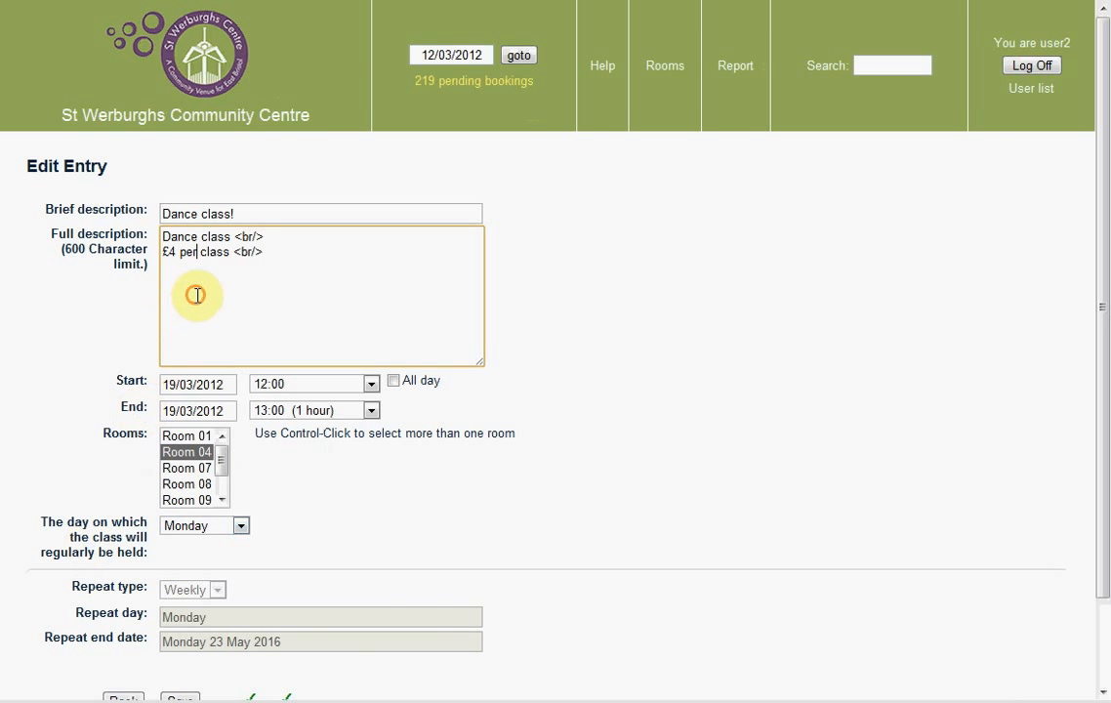
{"action": "left_click", "coordinate": [362, 264]}
{"action": "type", "text": "email@c"}
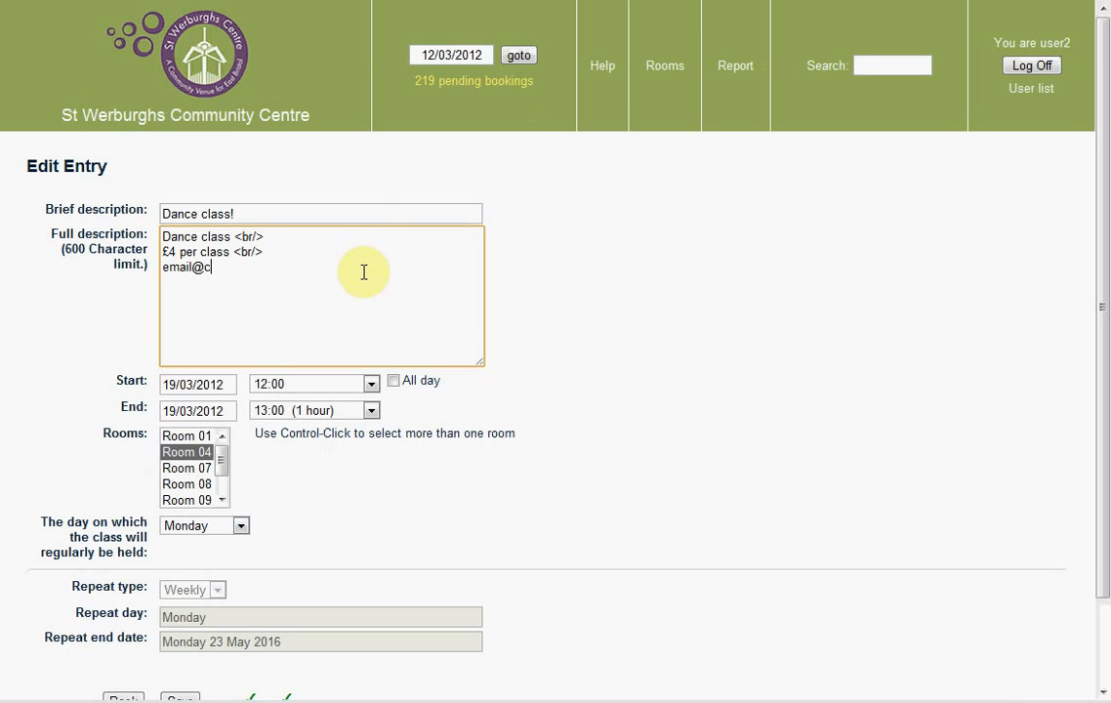
{"action": "type", "text": "ontact.,com"}
{"action": "scroll", "coordinate": [363, 273], "scroll_direction": "down", "scroll_amount": 2}
- Save the edited Dance class! description
{"action": "left_click", "coordinate": [179, 600]}
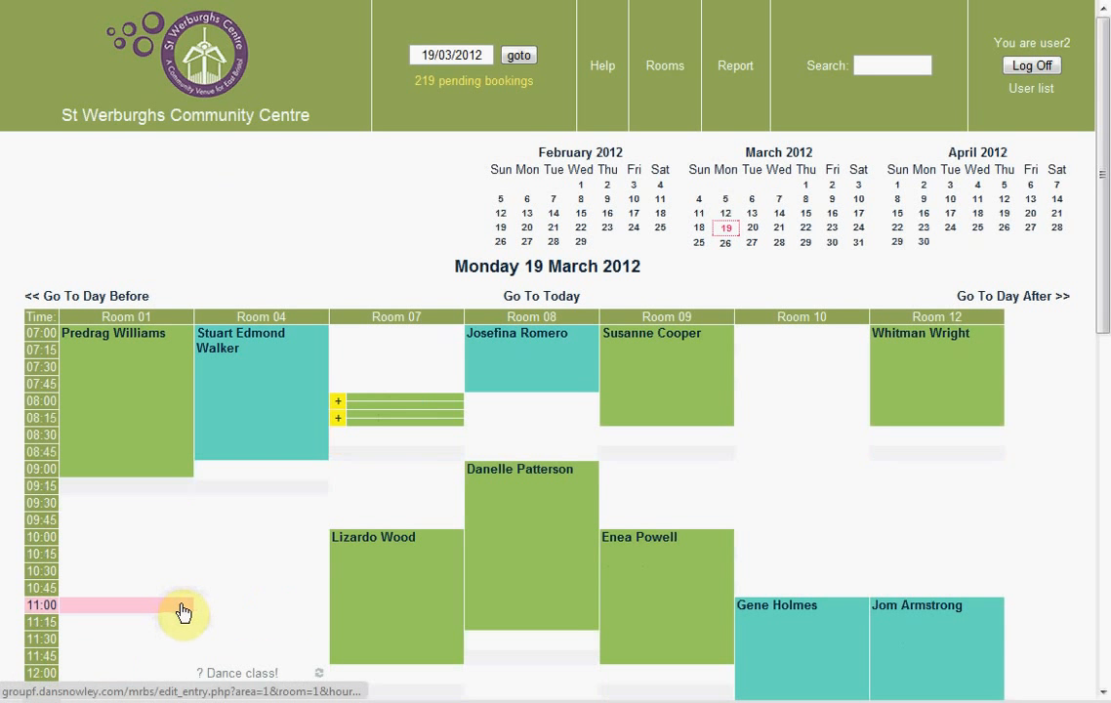
{"action": "scroll", "coordinate": [248, 567], "scroll_direction": "down", "scroll_amount": 2}
{"action": "scroll", "coordinate": [249, 569], "scroll_direction": "down", "scroll_amount": 4}
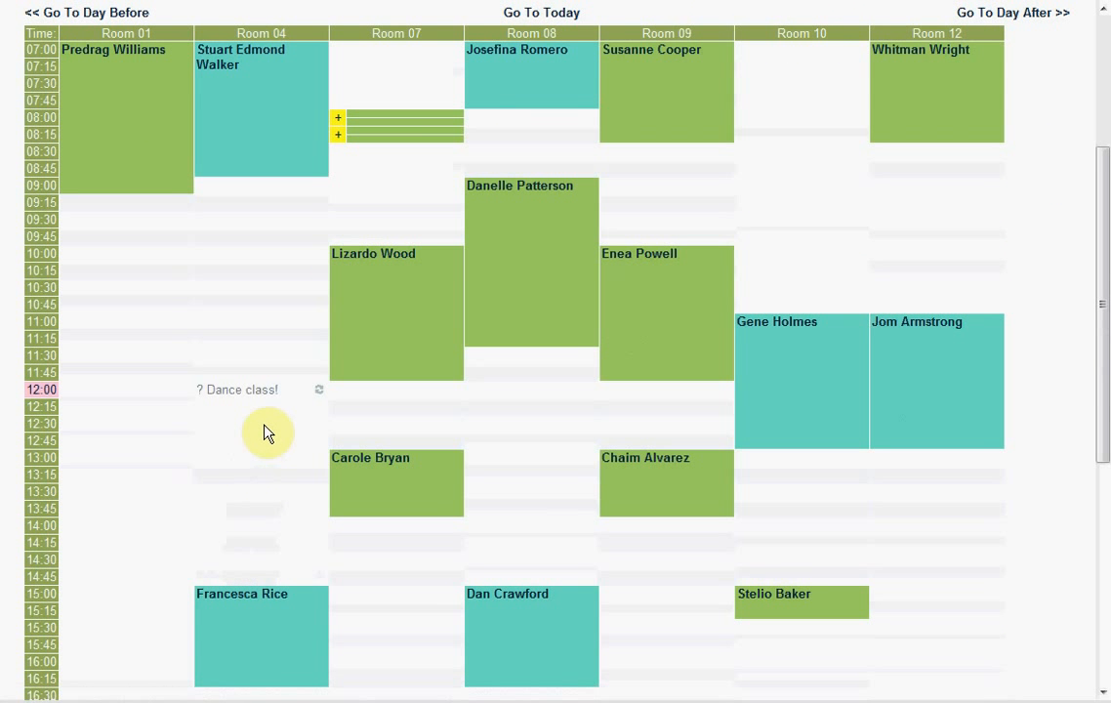
{"action": "scroll", "coordinate": [448, 330], "scroll_direction": "up", "scroll_amount": 6}
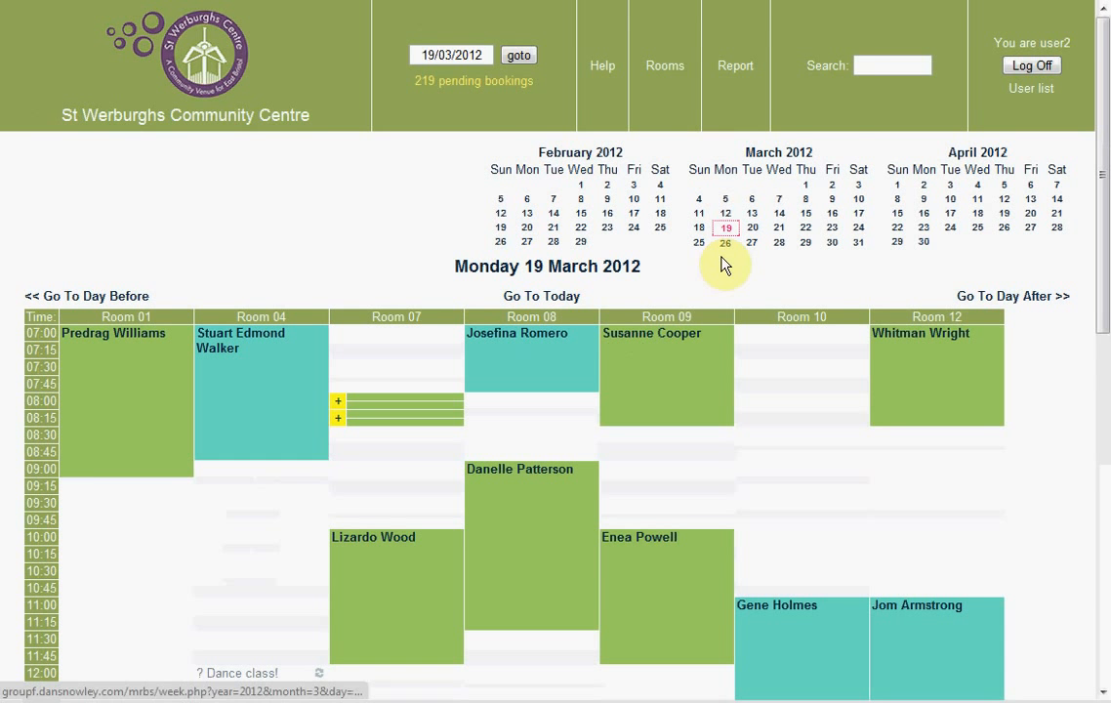
- Open the Dance class! occurrence on Monday 23 April 2012 in Room 04
{"action": "left_click", "coordinate": [926, 231]}
{"action": "scroll", "coordinate": [435, 353], "scroll_direction": "down", "scroll_amount": 8}
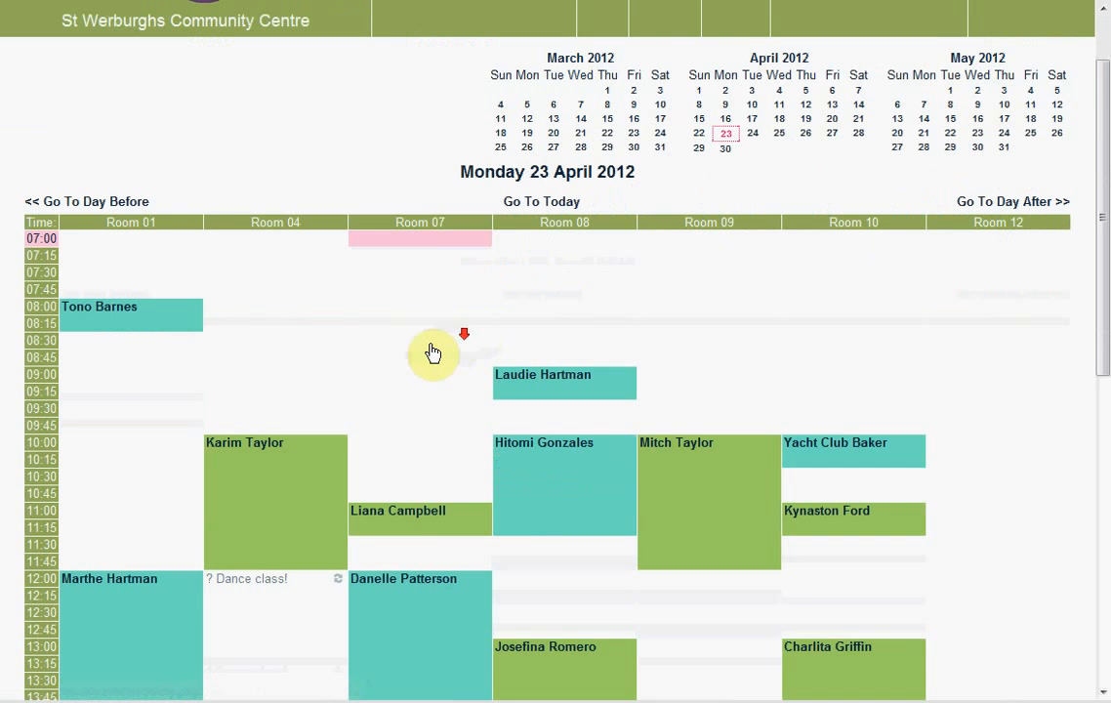
{"action": "left_click", "coordinate": [272, 307]}
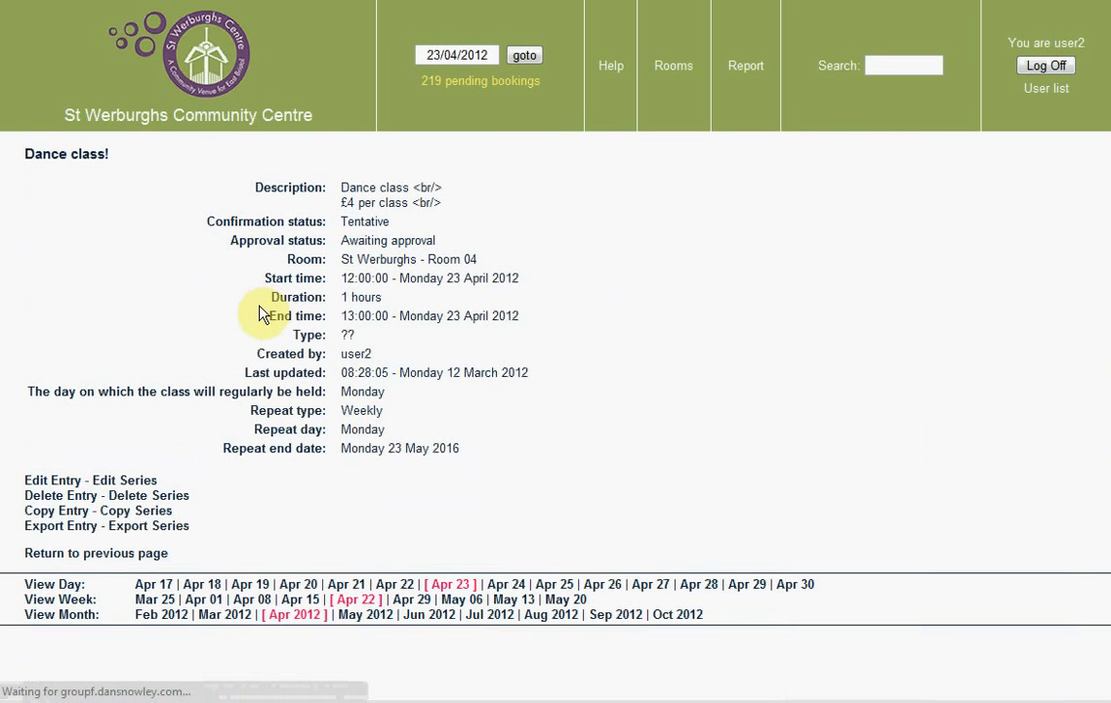
- Delete just the 23 April 2012 Dance class! occurrence, confirming the deletion
{"action": "left_click", "coordinate": [82, 505]}
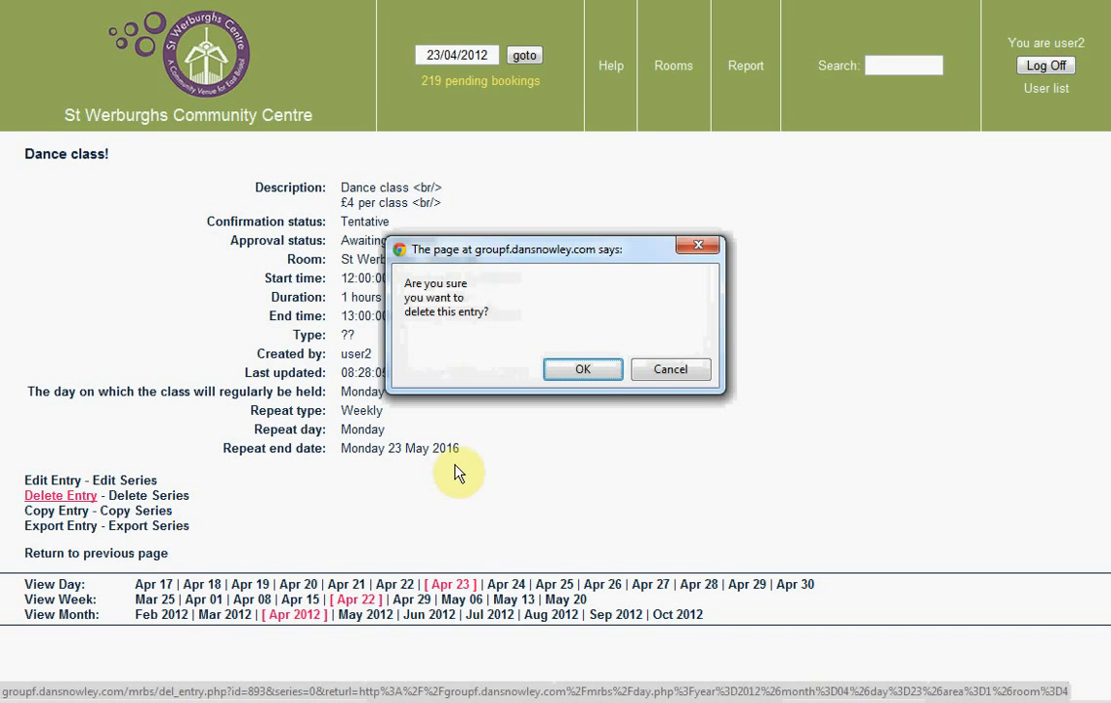
{"action": "left_click", "coordinate": [583, 376]}
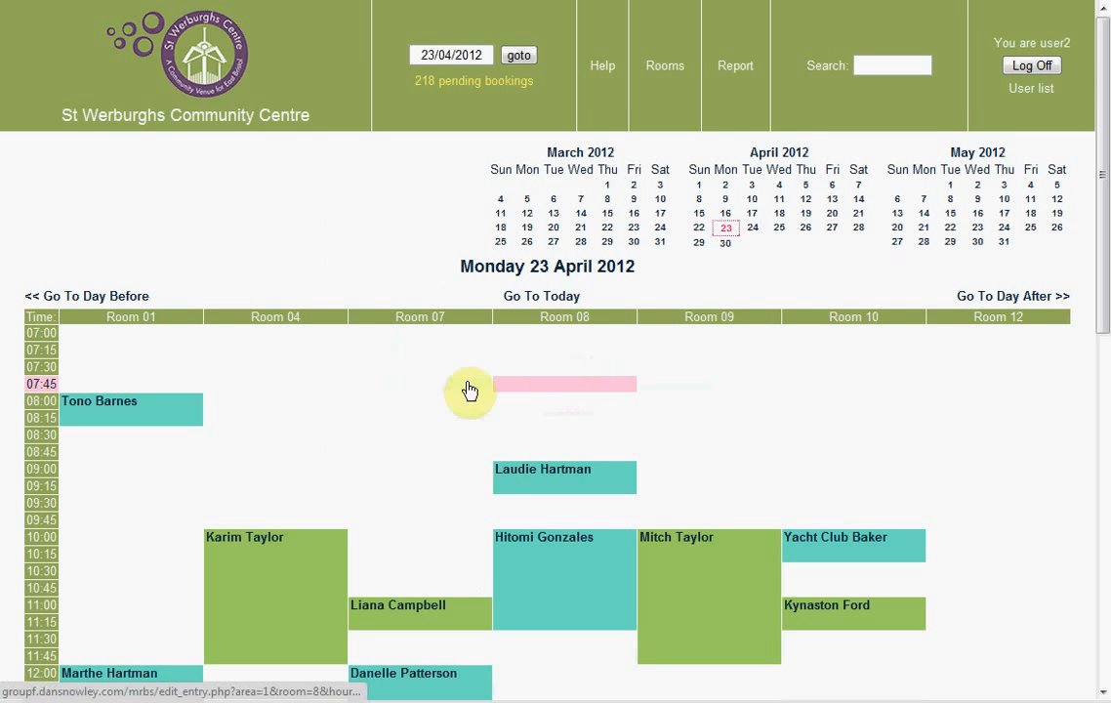
- From the 30 April 2012 Dance class! occurrence, delete and confirm the entire repeating series
{"action": "left_click", "coordinate": [727, 244]}
{"action": "scroll", "coordinate": [246, 359], "scroll_direction": "down", "scroll_amount": 5}
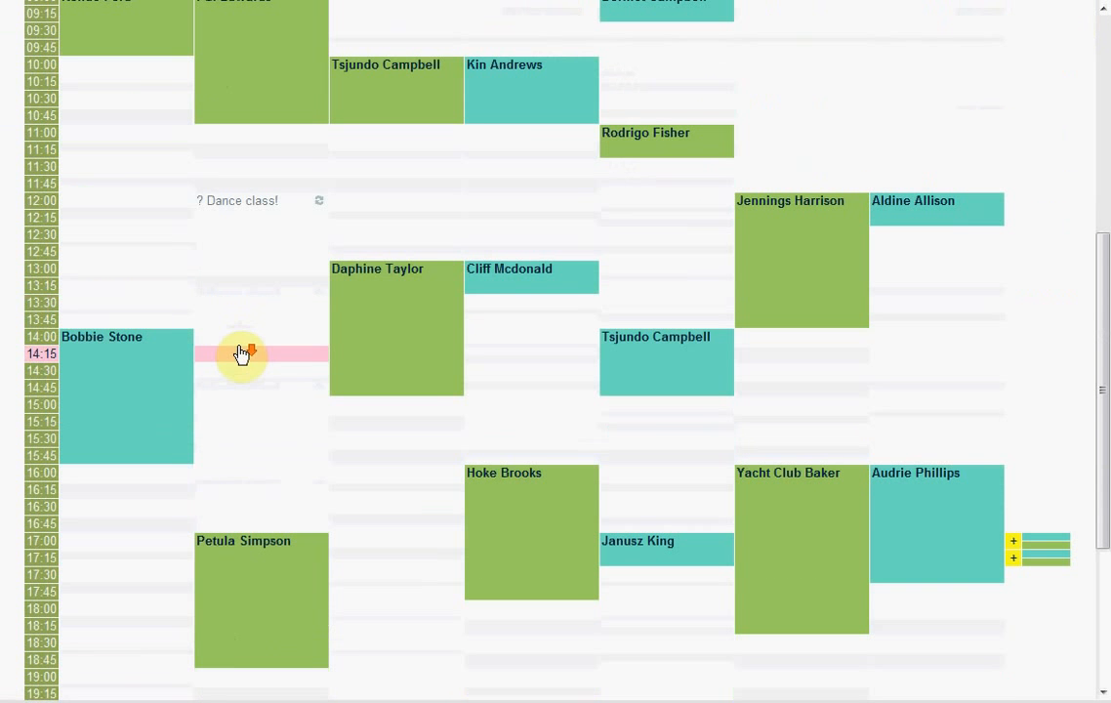
{"action": "left_click", "coordinate": [249, 202]}
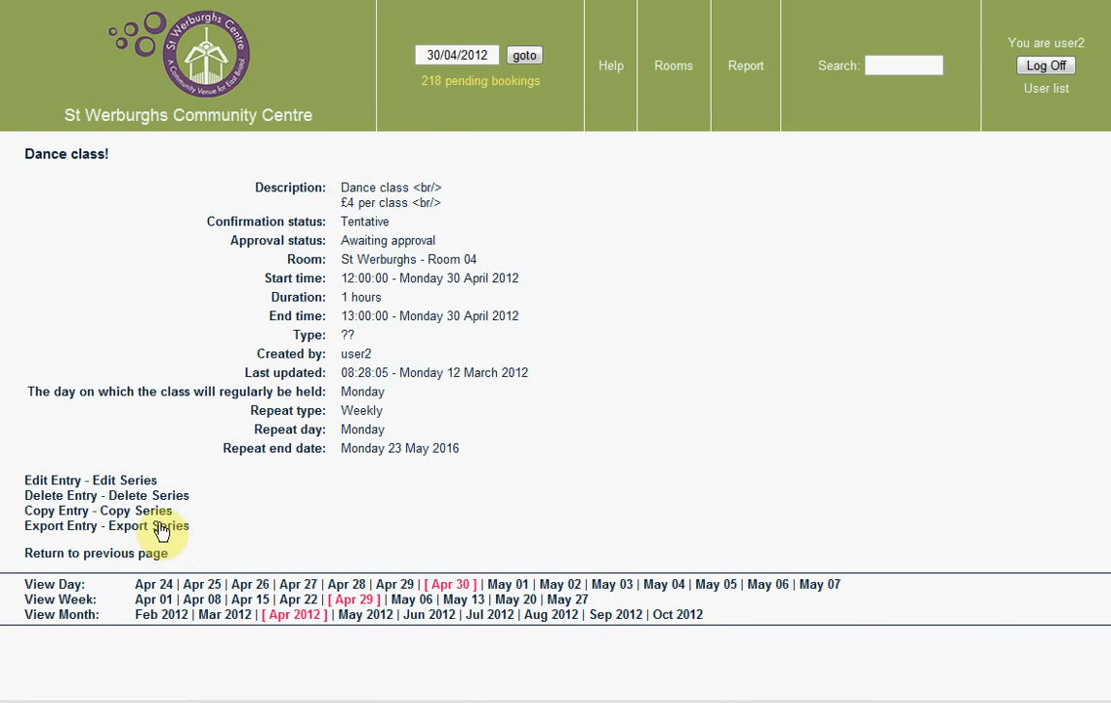
{"action": "left_click", "coordinate": [151, 498]}
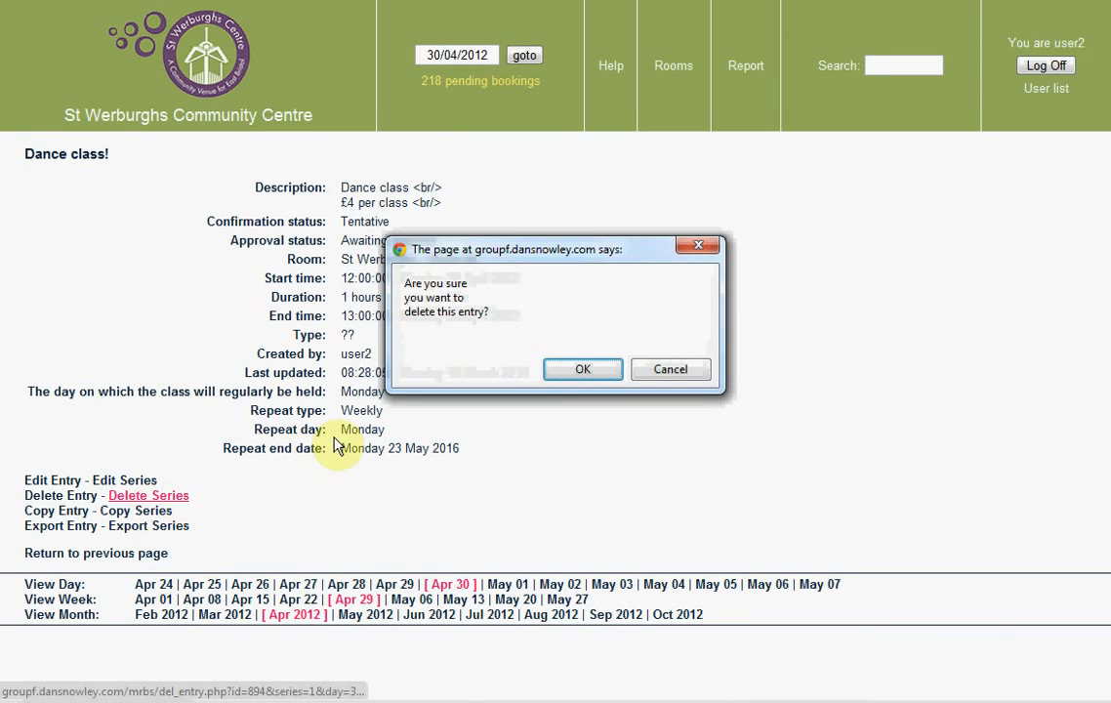
{"action": "left_click", "coordinate": [583, 371]}
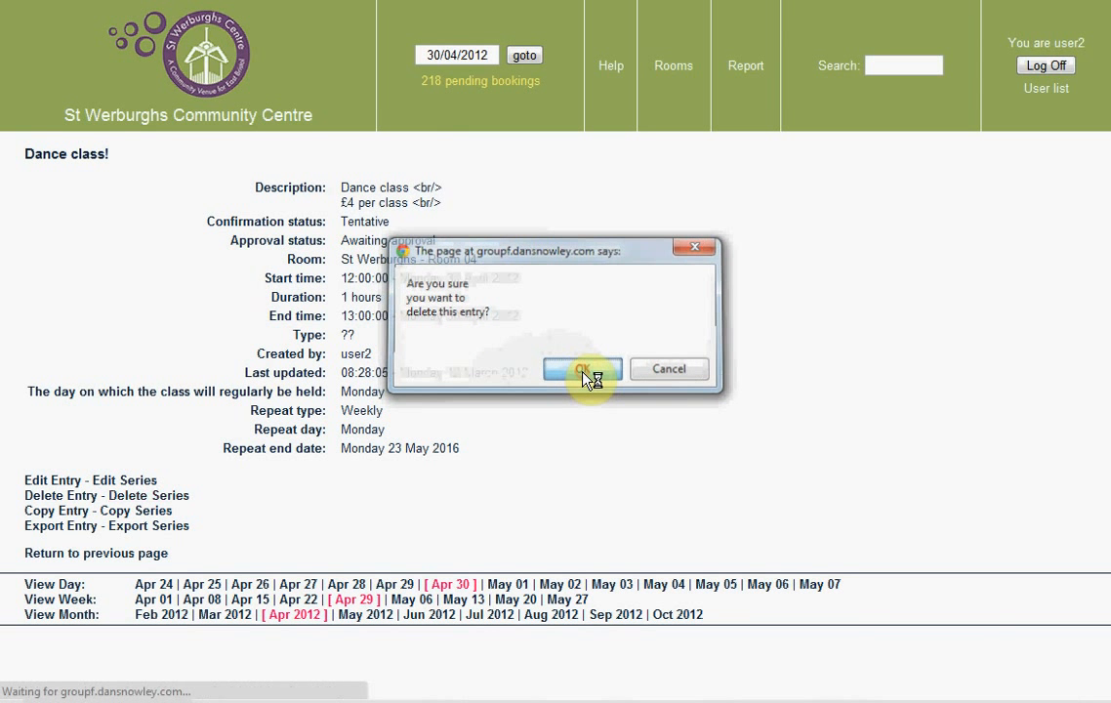